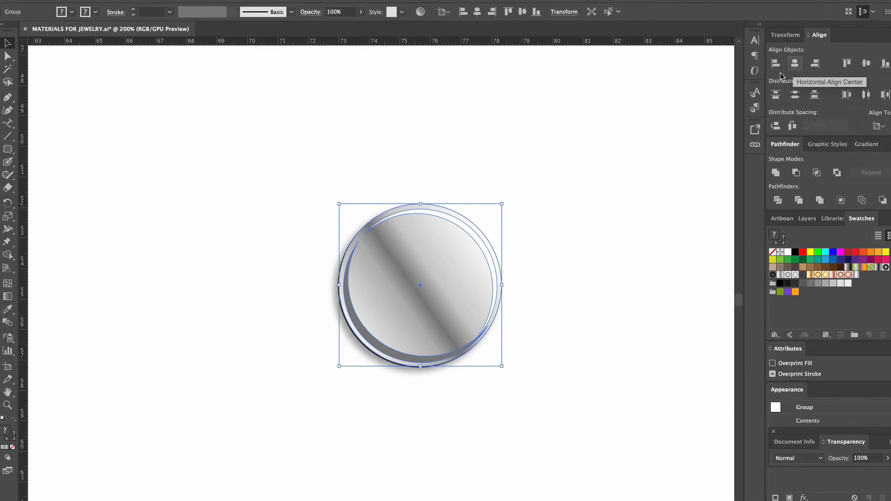
Draw a small circle about 0.6 cm in diameter on the disc, near its upper edge.
left_click(617, 147)
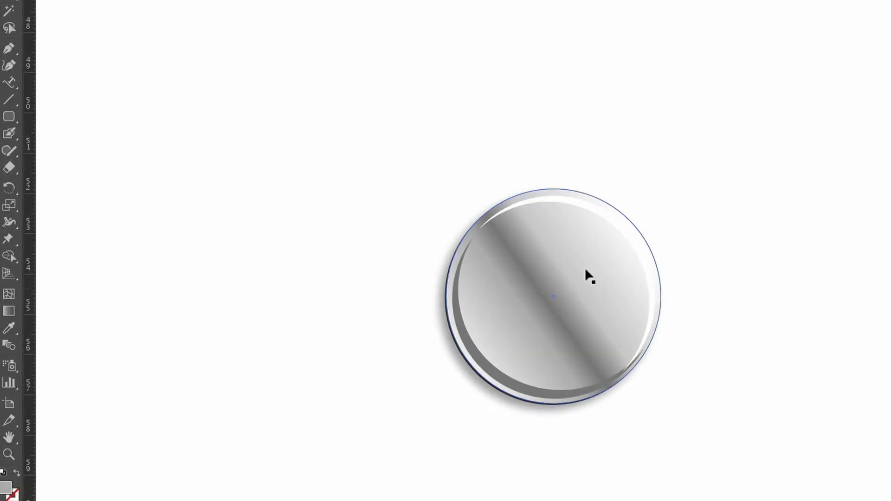
double_click(429, 252)
left_click(566, 253)
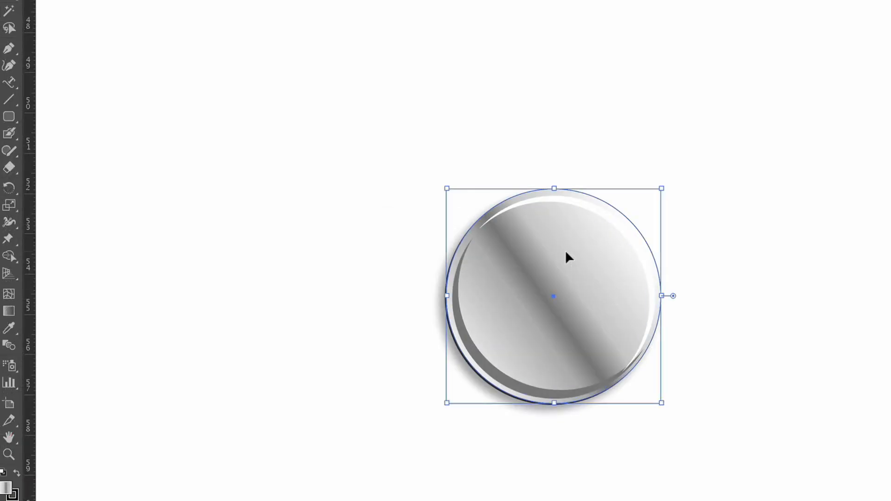
left_click(9, 116)
left_click(80, 152)
left_click_drag(548, 209, 561, 234)
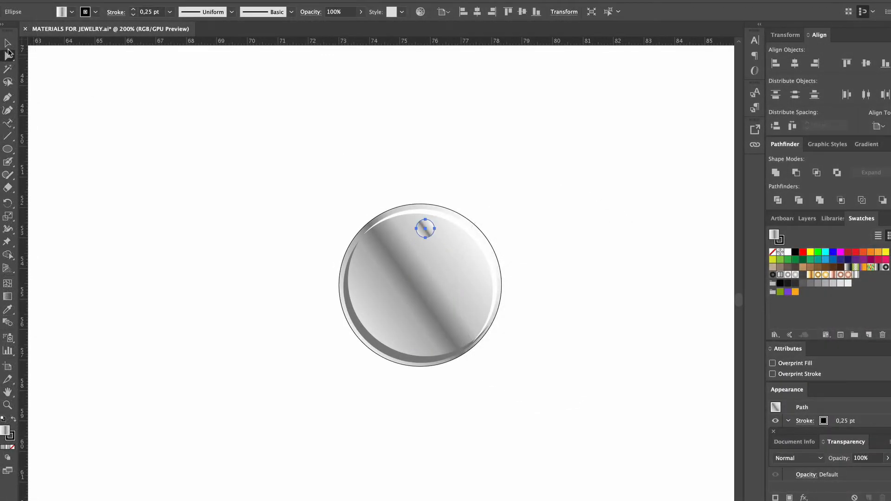
Move the small circle onto the disc's vertical centre line and slightly closer to its upper edge.
left_click(7, 44)
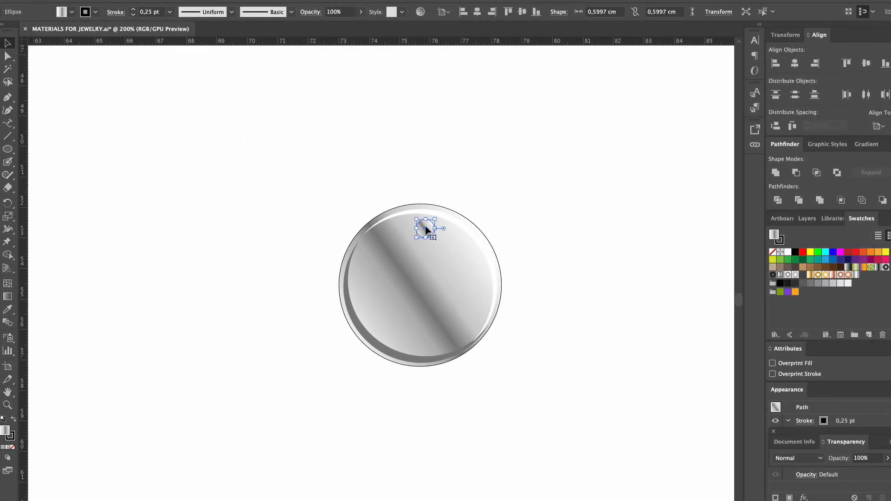
left_click_drag(425, 228, 421, 228)
key("Up")
key("Up")
Cut the small circle out of the disc by making the two shapes a compound path.
left_click(477, 131)
left_click(425, 278)
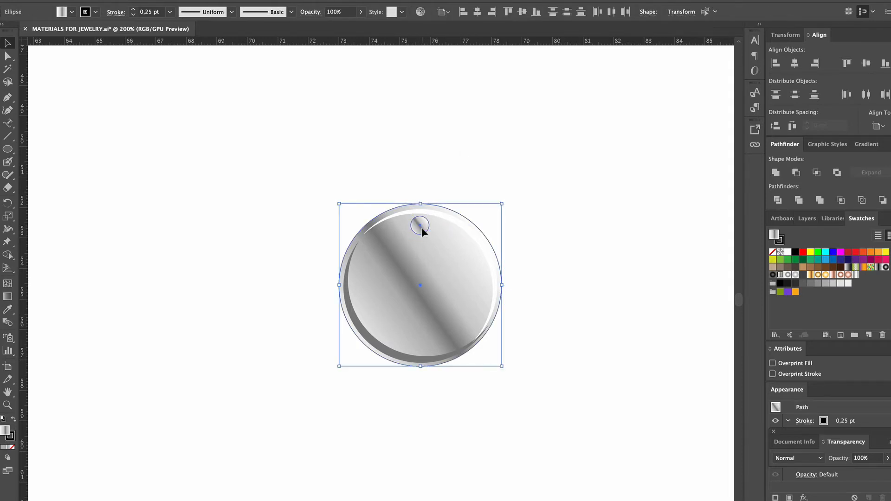
right_click(422, 229)
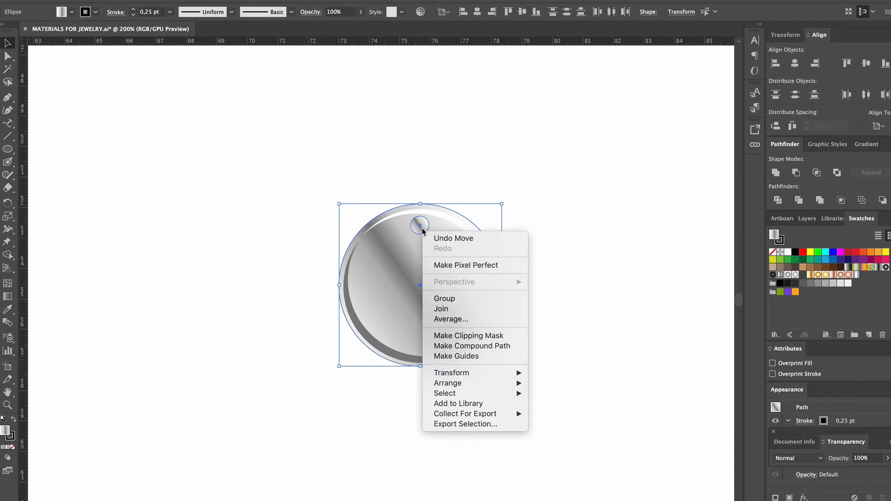
left_click(465, 346)
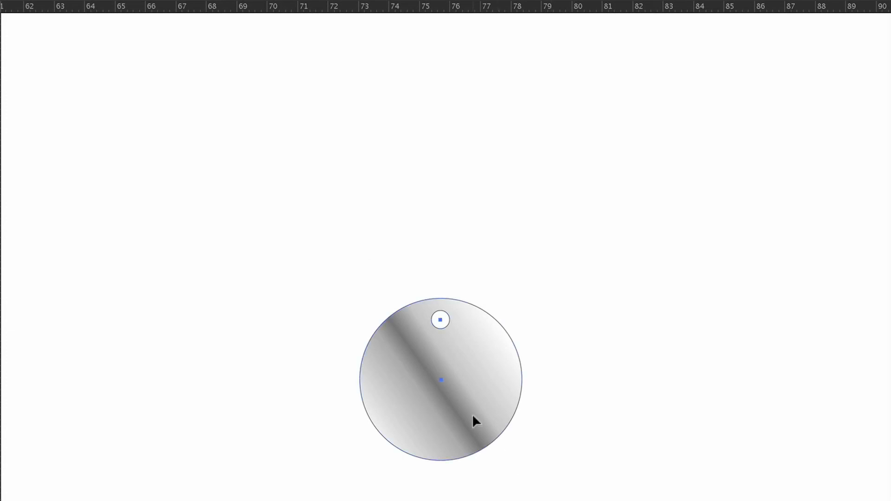
Send the pierced disc to the back, behind its highlight and shadow shapes.
left_click(472, 413)
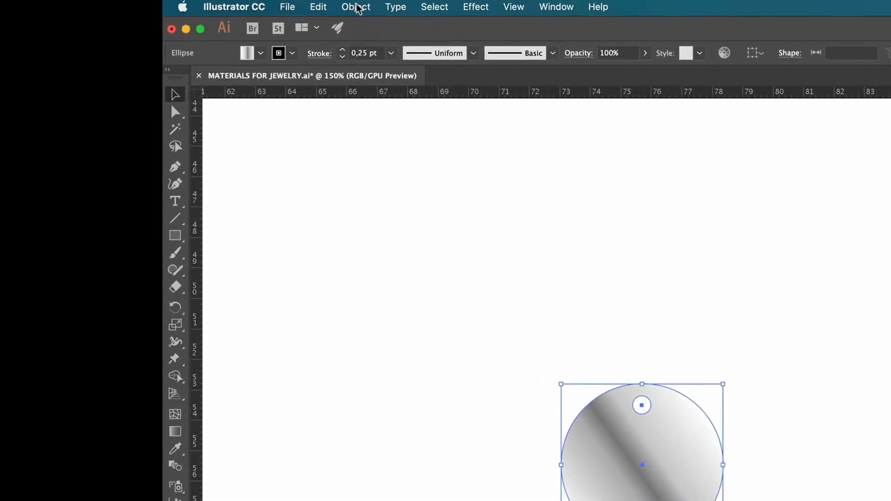
left_click(338, 2)
mouse_move(343, 37)
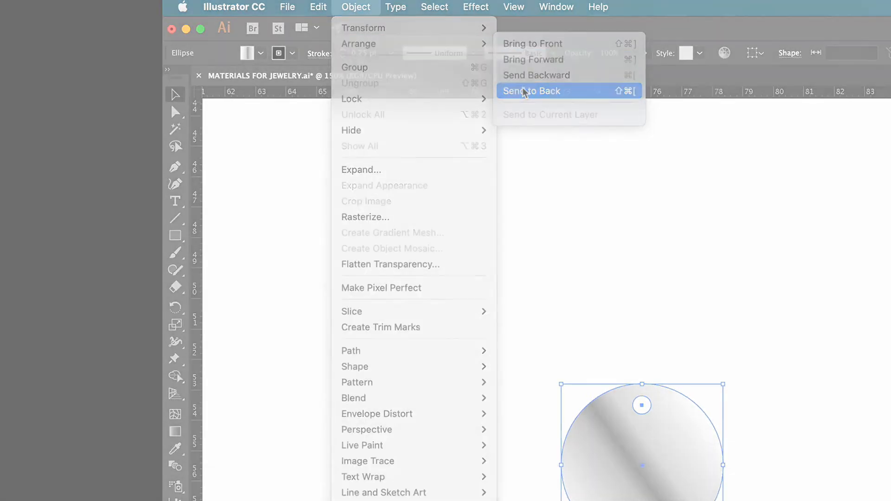
left_click(524, 91)
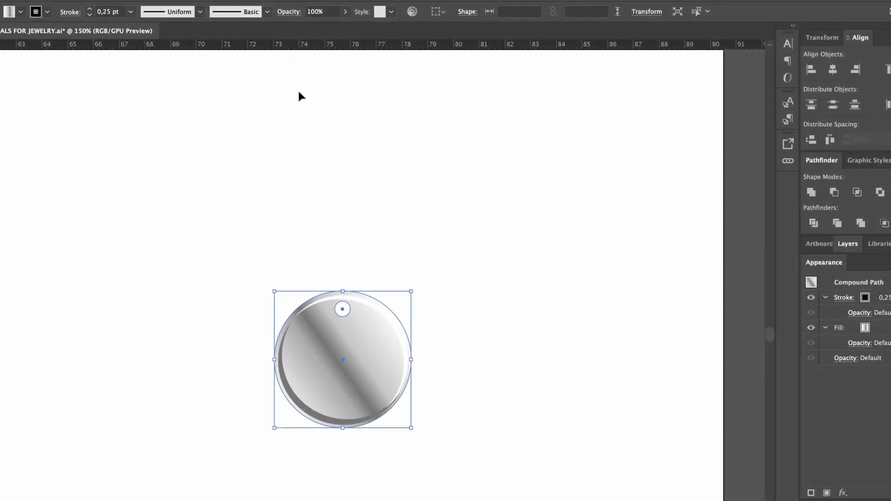
left_click(462, 256)
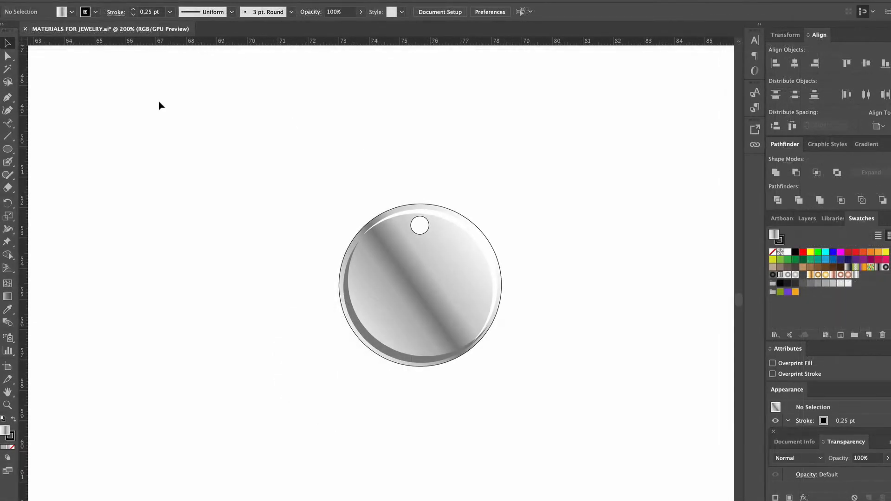
Draw a narrow vertical rounded rectangle as a bail, running from above the disc down into the hole.
left_click(7, 149)
left_click(52, 162)
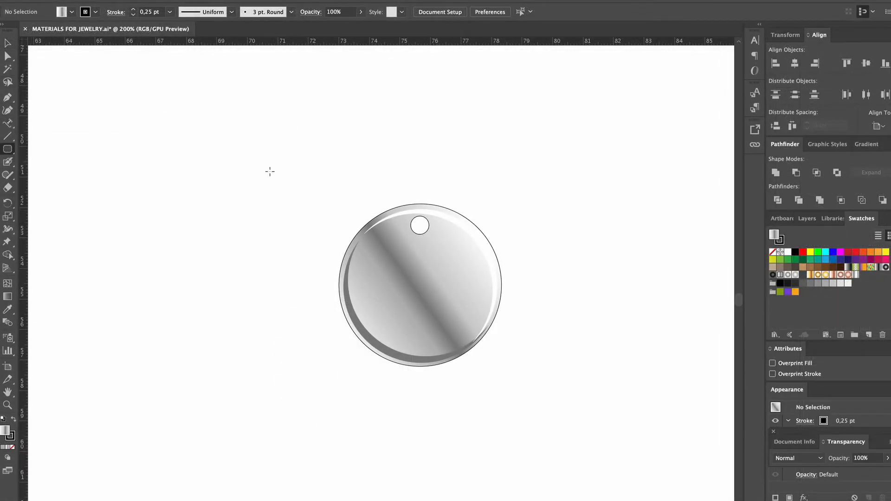
left_click_drag(411, 179, 426, 231)
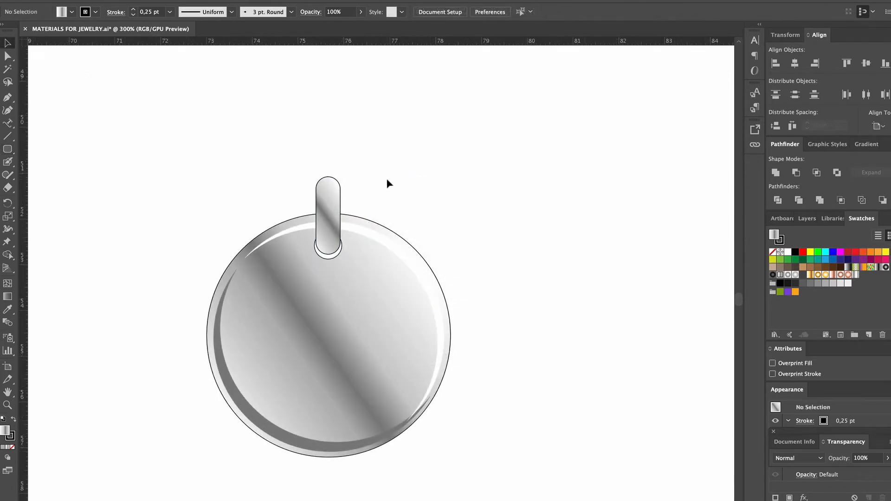
Place two slightly offset copies of the bail beside the disc and subtract the front one, leaving a thin curved strip.
left_click_drag(328, 233, 473, 195)
left_click_drag(461, 113, 502, 185)
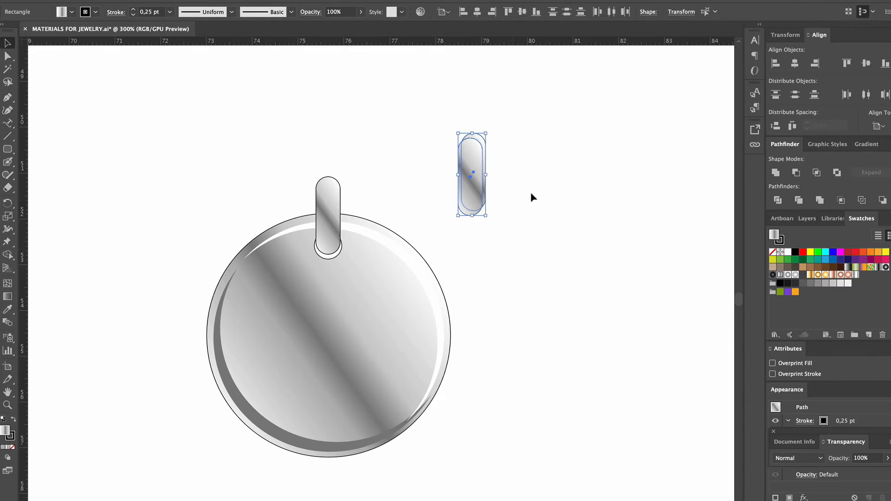
left_click(796, 173)
left_click(603, 180)
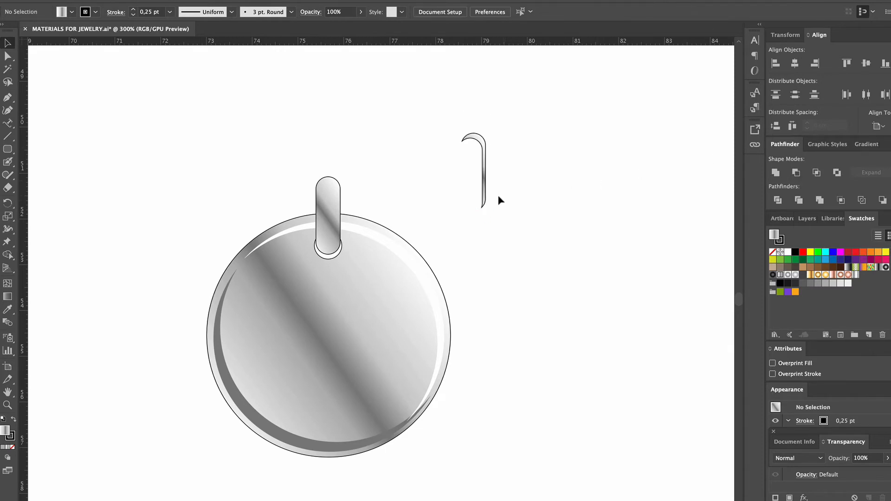
Give the curved strip the white, strokeless appearance sampled from the disc's highlight.
left_click(484, 196)
left_click(7, 310)
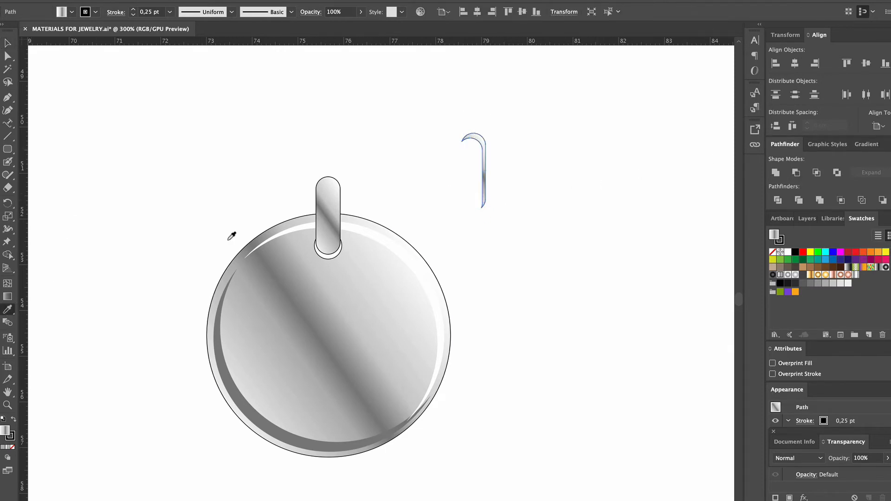
left_click(305, 222)
left_click(8, 43)
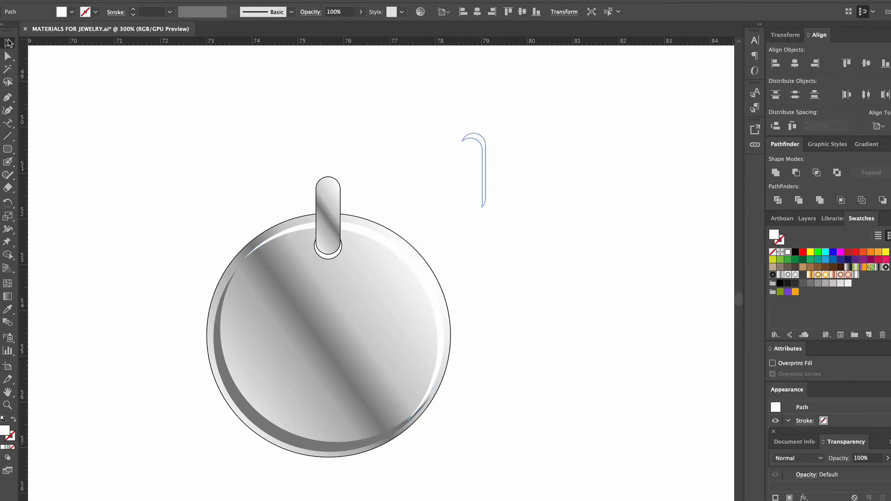
Position the white strip on the bail as a highlight just inside its upper and right edges.
left_click_drag(484, 178, 342, 256)
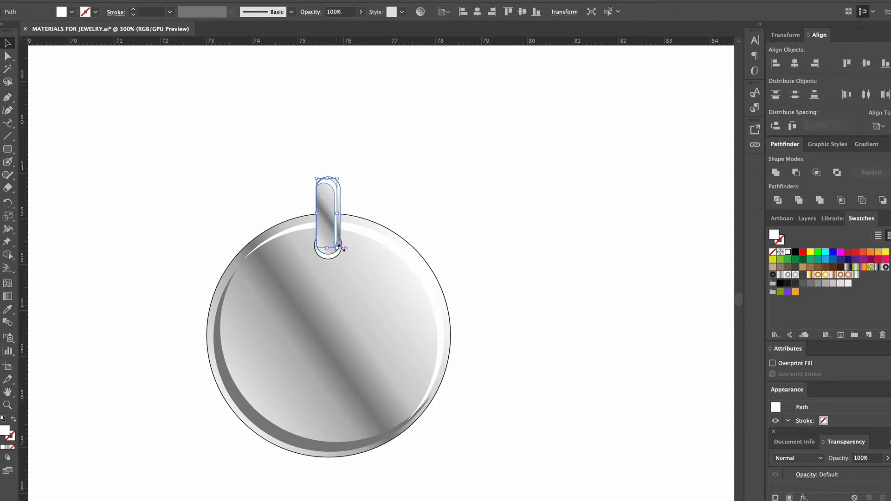
left_click(405, 163)
left_click(7, 405)
left_click(359, 320)
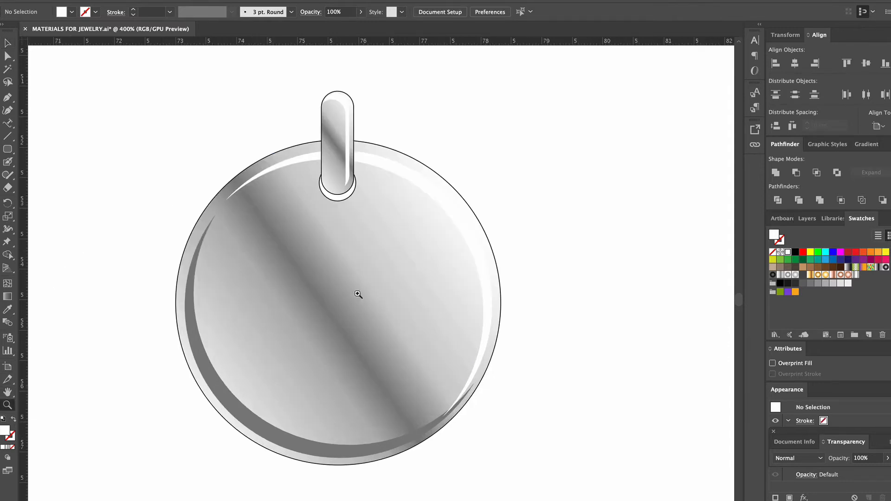
left_click(8, 43)
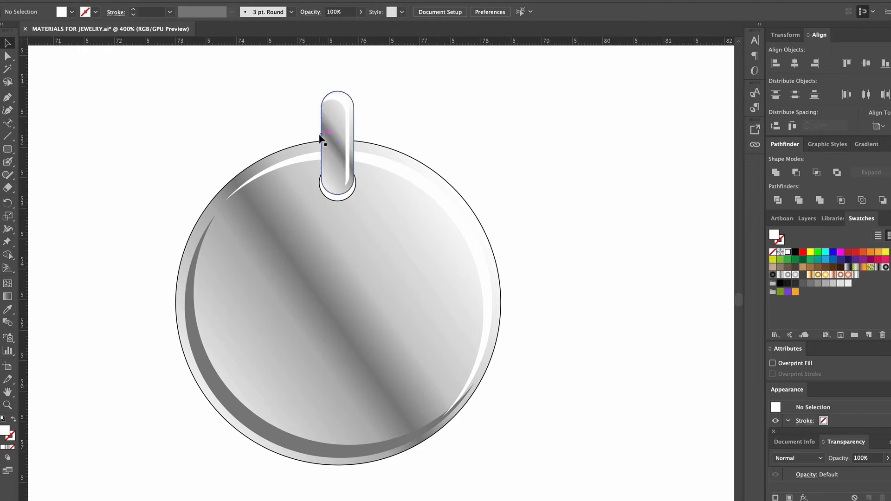
left_click_drag(347, 139, 350, 139)
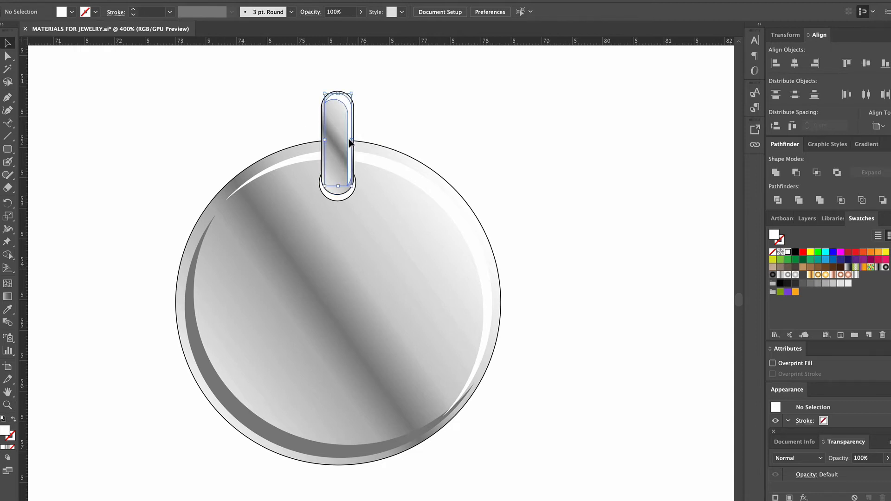
left_click(400, 119)
Cut a lower-left edge strip from two offset bail copies with Minus Front and fill it with the disc's sampled dark grey.
left_click_drag(341, 177, 534, 128)
left_click(796, 172)
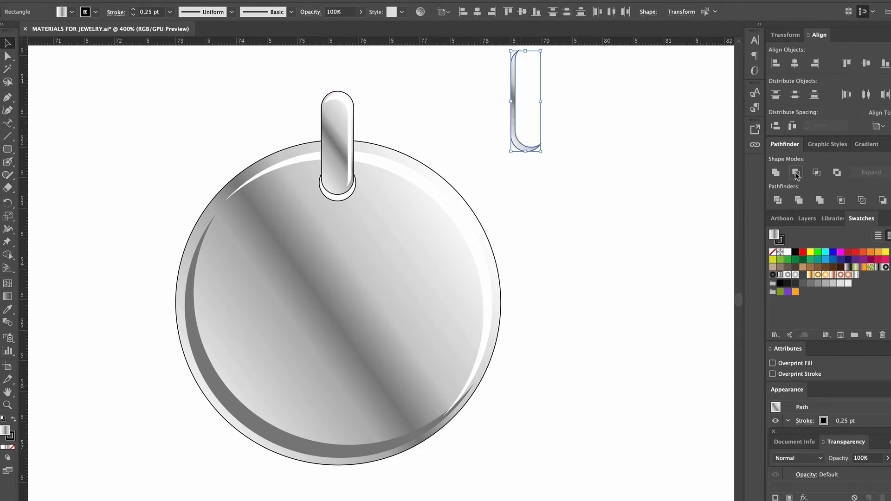
left_click(7, 308)
left_click(195, 308)
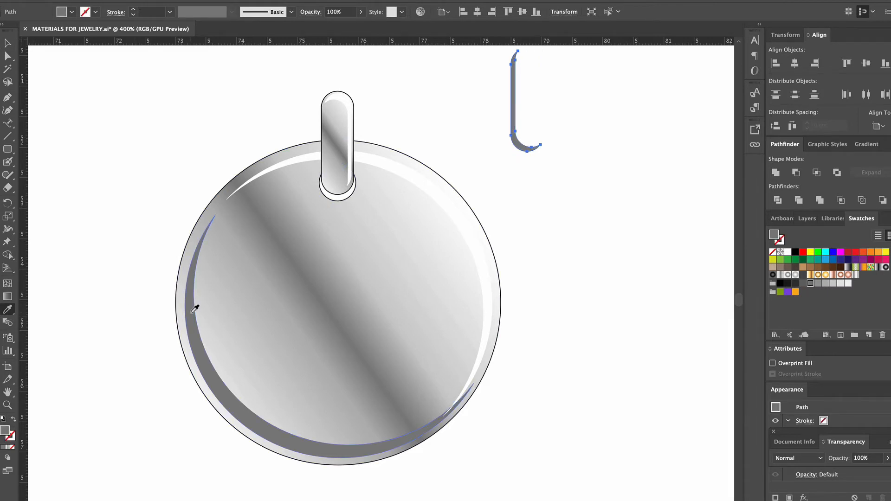
left_click(7, 43)
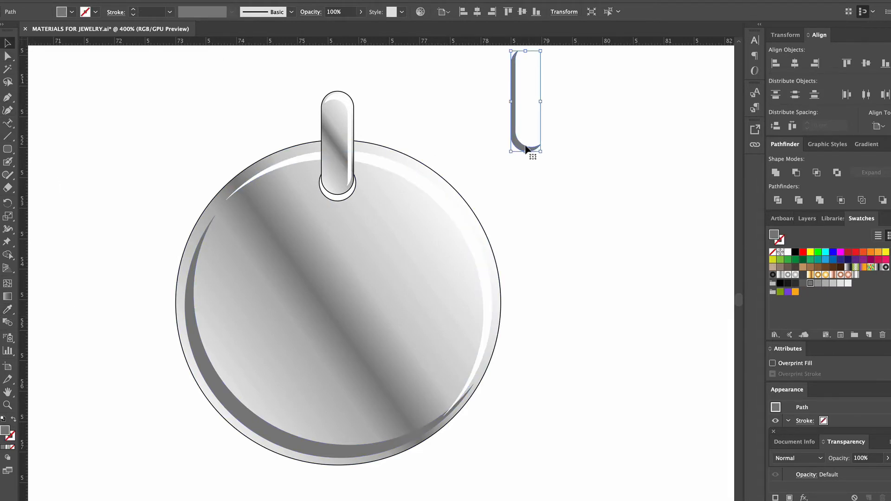
Fit the grey strip inside the bail's lower-left edge, shorten it from above, and group all the bail's parts.
left_click_drag(524, 150, 337, 190)
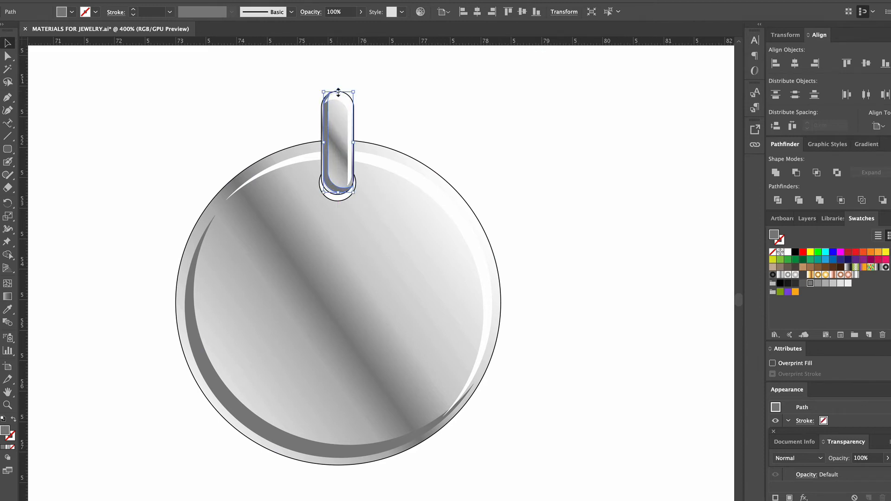
left_click_drag(339, 91, 338, 98)
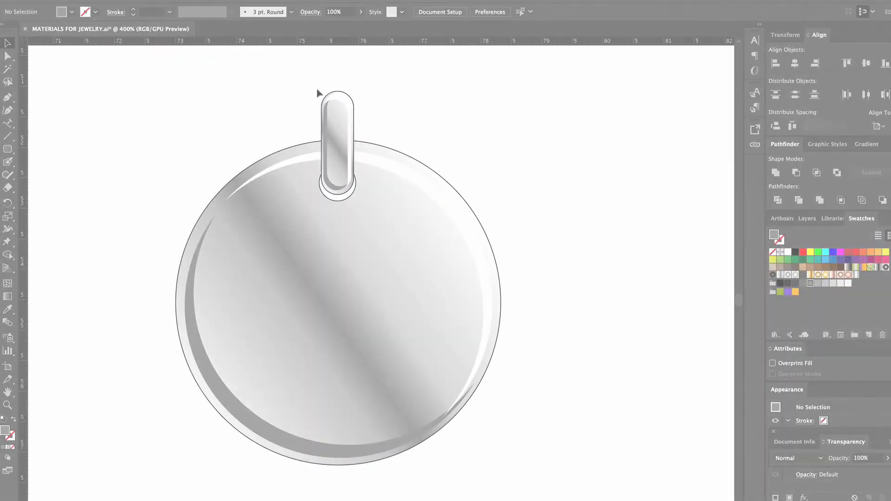
left_click_drag(318, 89, 363, 111)
key("ctrl+g")
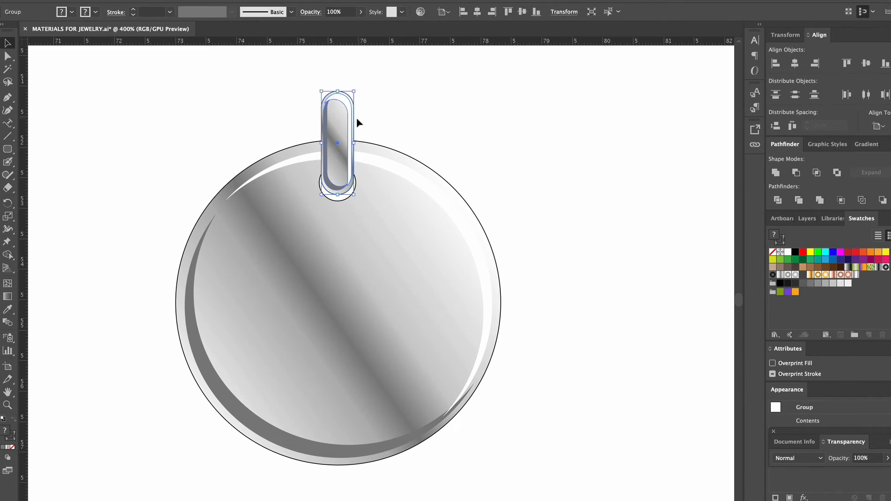
Start a Drop Shadow effect on the bail group with 75% opacity and the preview enabled.
left_click(234, 1)
mouse_move(279, 117)
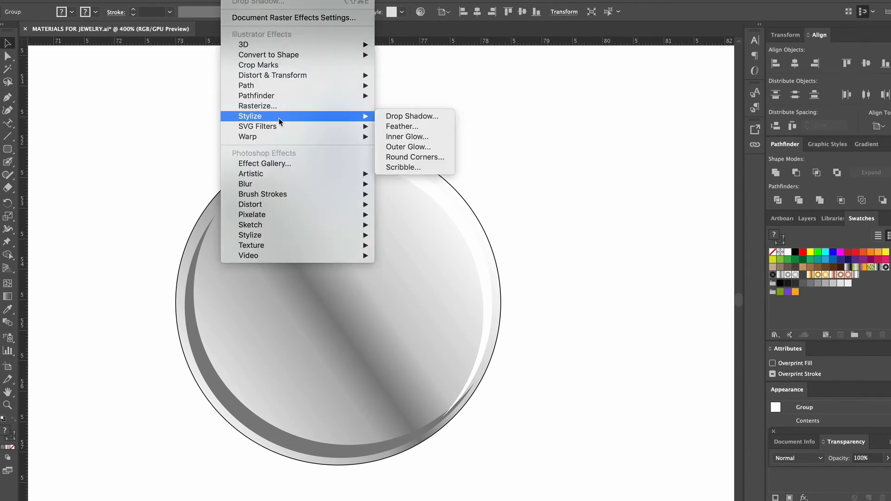
left_click(403, 116)
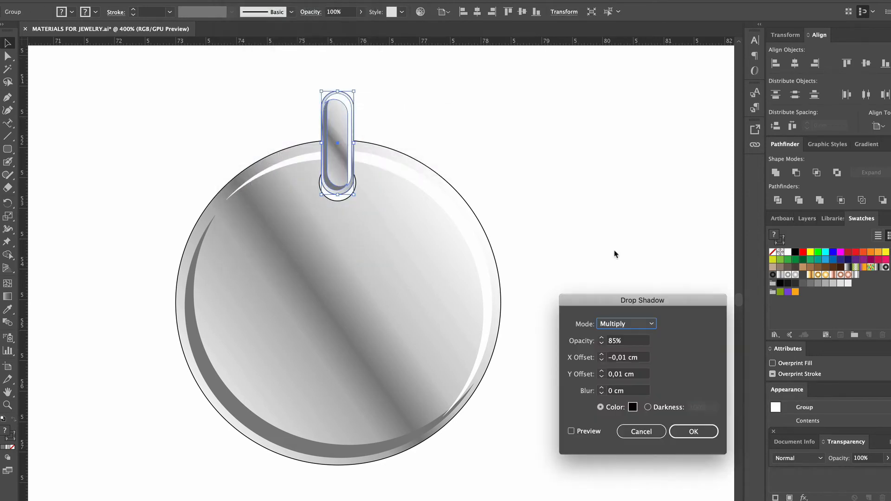
left_click(613, 343)
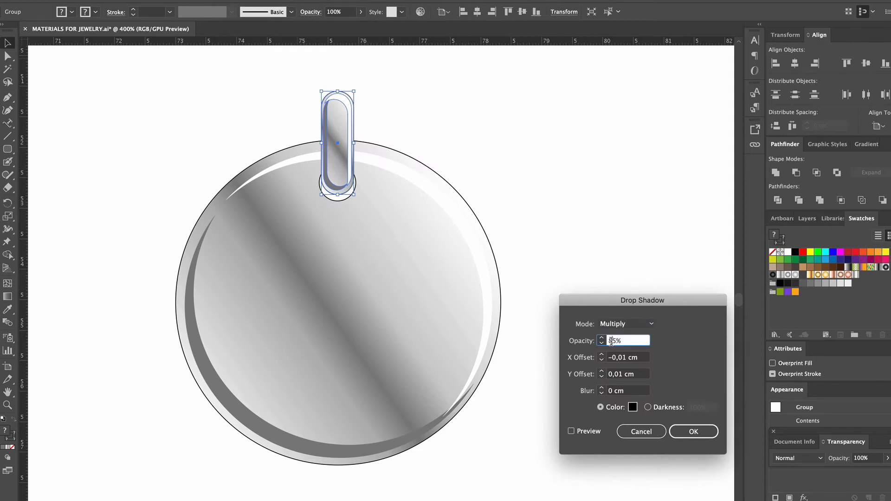
left_click_drag(611, 342, 607, 341)
type("7")
left_click(571, 432)
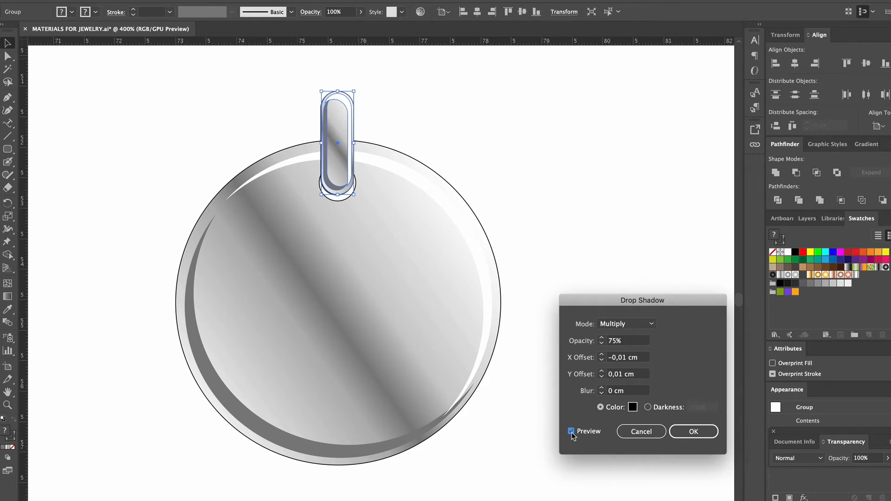
Set the drop shadow's X offset to -0,02 cm and Y offset to 0,02 cm, and apply it to the bail.
left_click(625, 357)
key("BackSpace")
type("2")
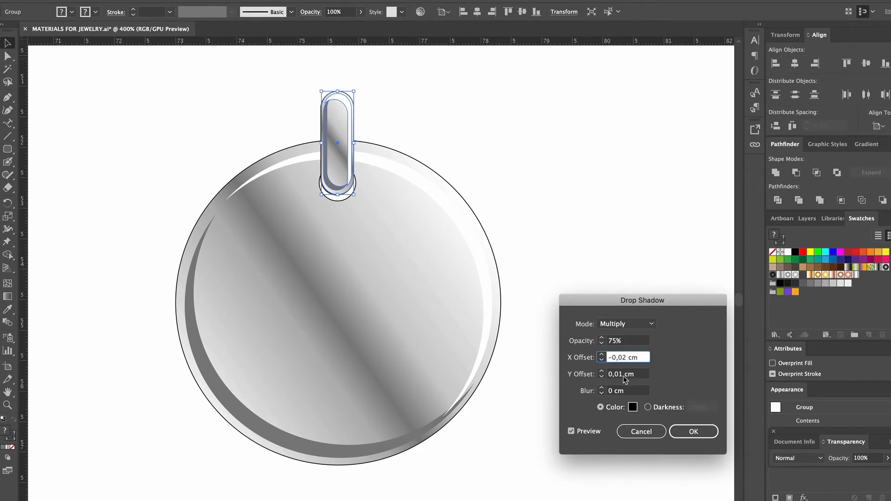
left_click(624, 376)
key("BackSpace")
type("2")
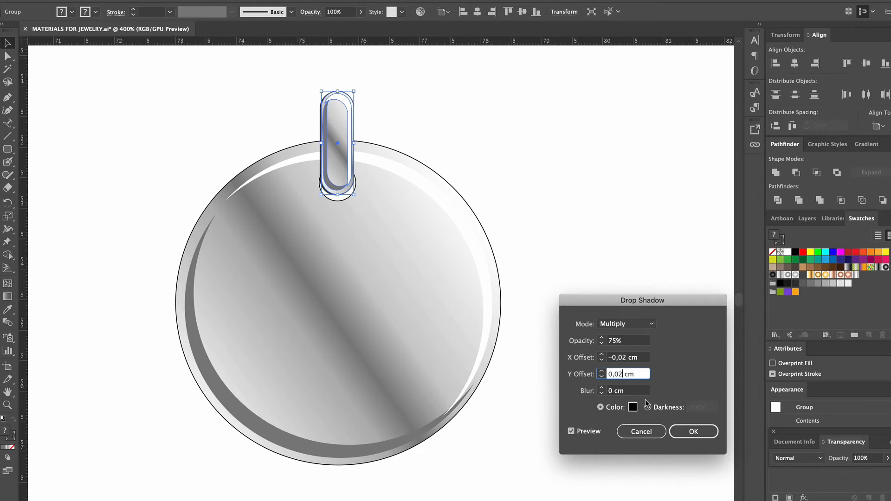
key("Return")
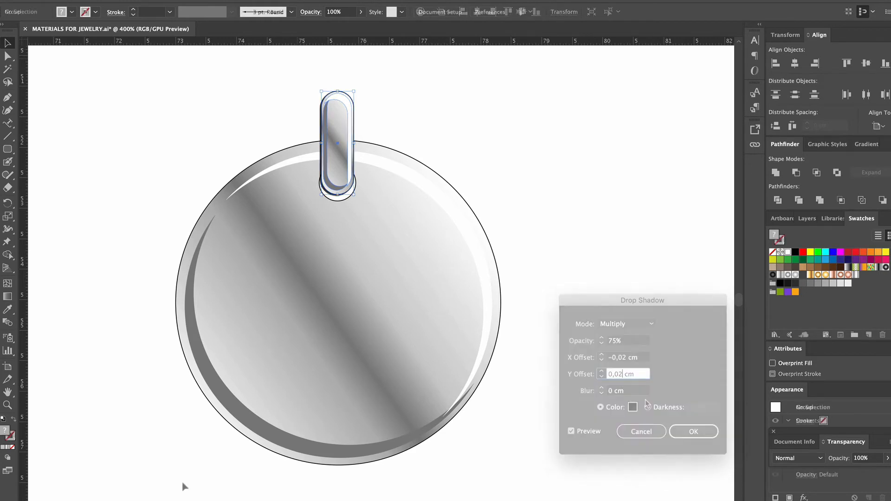
Group the pierced disc with its edge shading, leaving the bail out.
left_click_drag(182, 481, 483, 417)
key("ctrl+g")
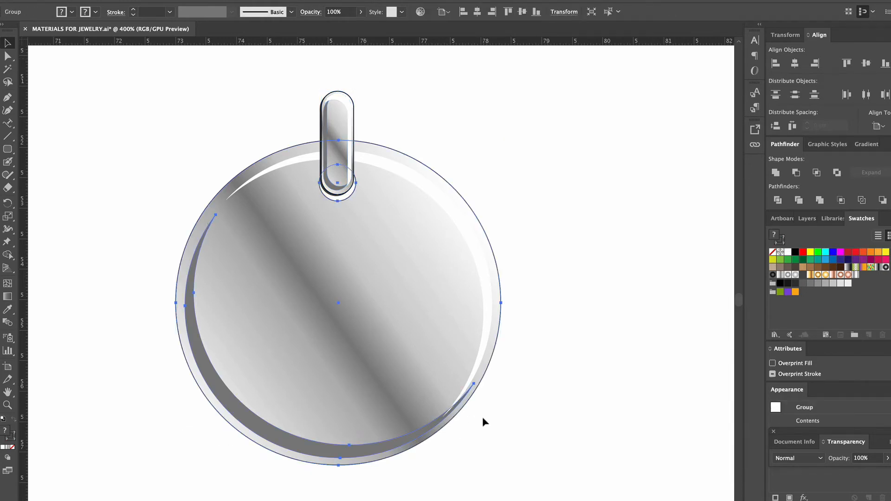
Apply a Drop Shadow effect to the disc group, keeping the same settings as the bail's shadow.
left_click(235, 1)
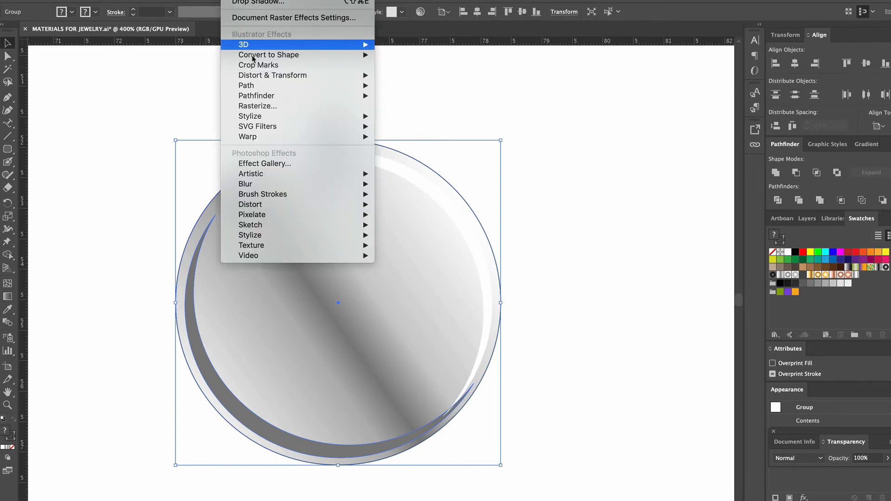
mouse_move(277, 116)
left_click(411, 121)
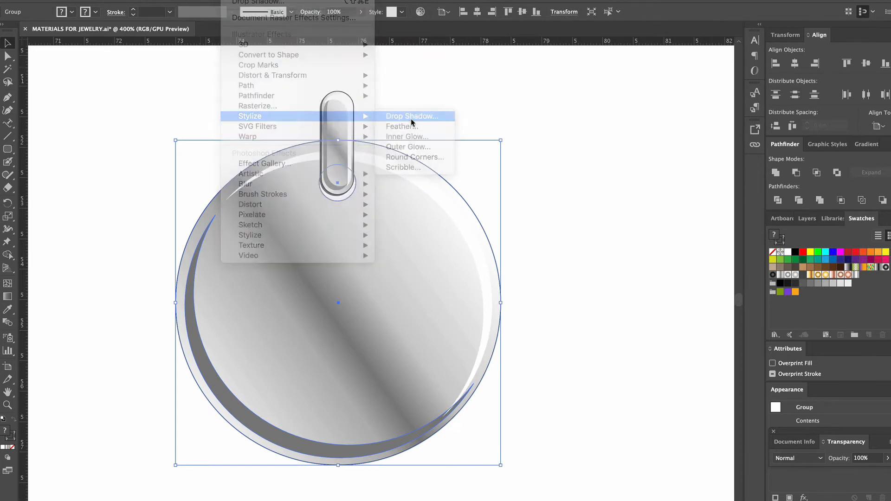
left_click(703, 431)
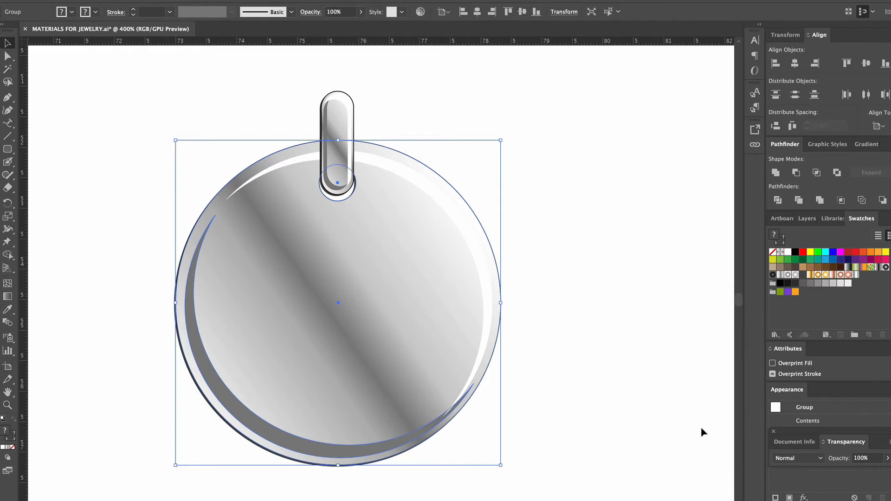
left_click(680, 335)
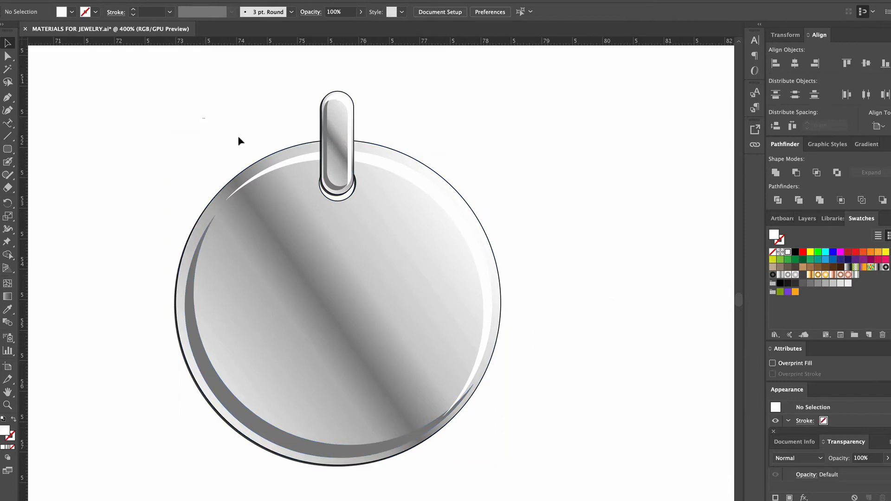
Group the bail with the disc and start a Drop Shadow effect on the whole pendant with 55% opacity.
left_click(477, 322)
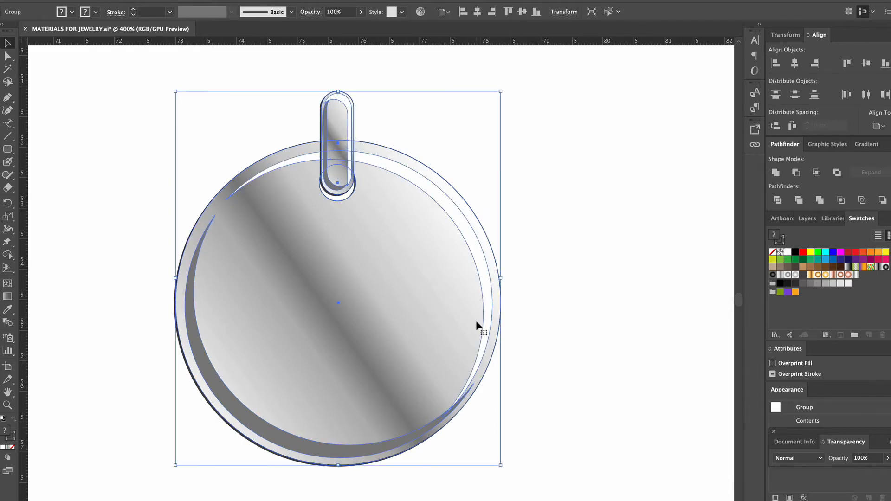
left_click(234, 1)
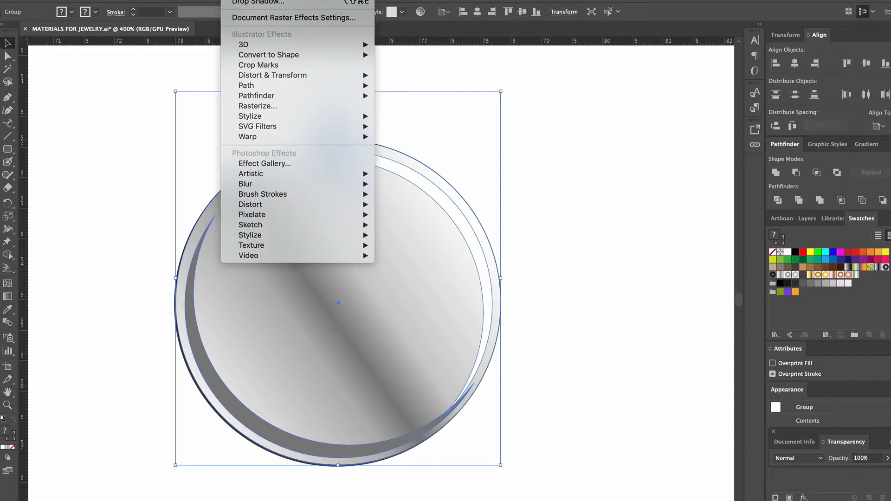
mouse_move(280, 120)
left_click(398, 116)
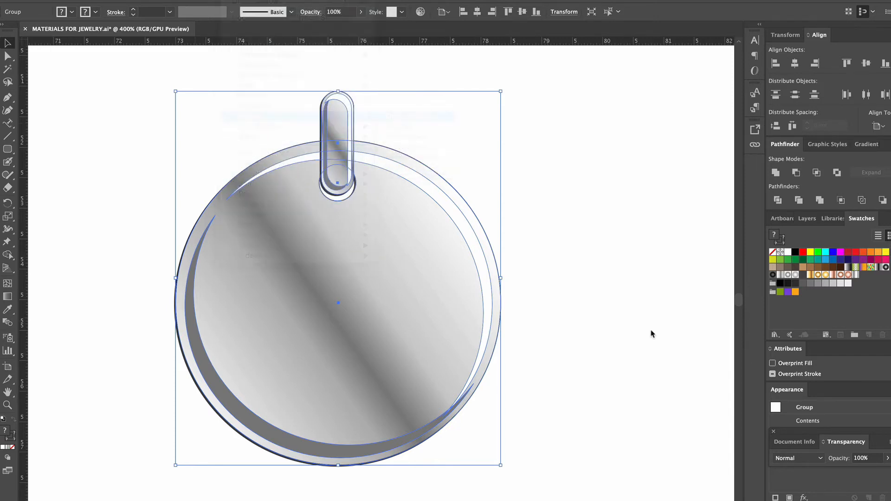
left_click(613, 342)
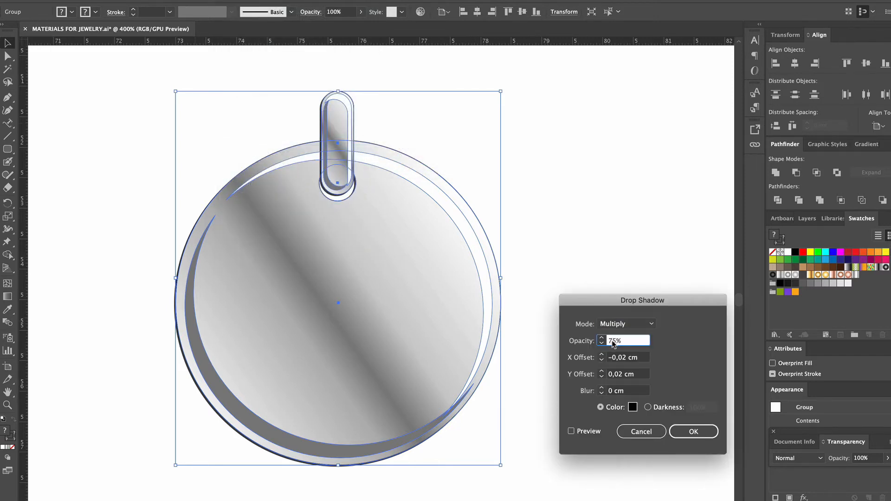
key("BackSpace")
type("5")
Set the pendant shadow's X offset to -0,13 cm, Y offset to 0,13 cm and blur to 0,1 cm, and apply it with the preview enabled.
double_click(622, 358)
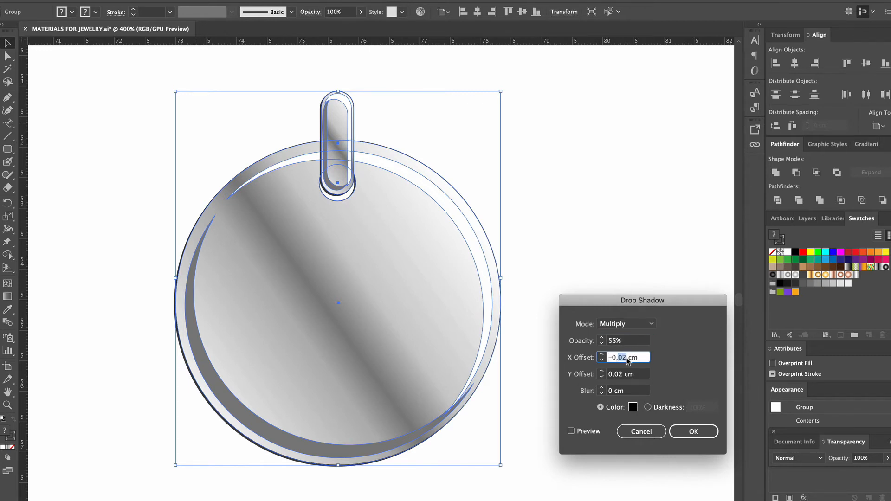
type("13")
double_click(622, 375)
type("13")
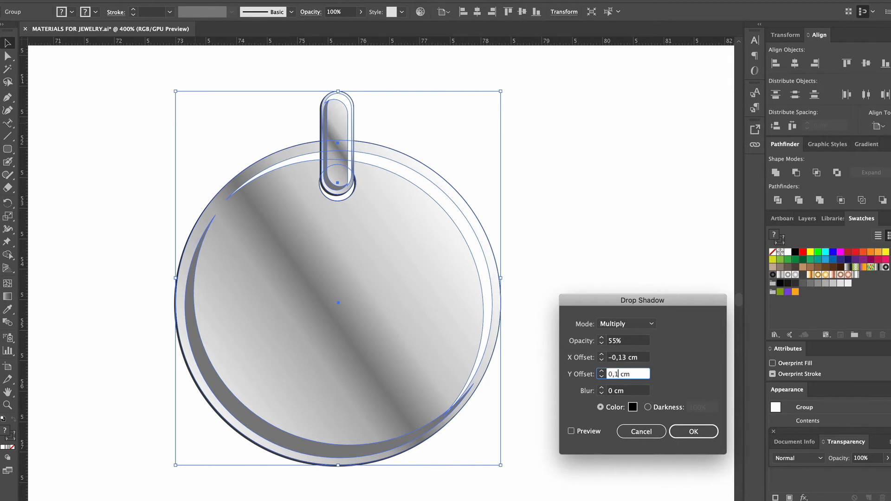
double_click(611, 391)
type("0,1")
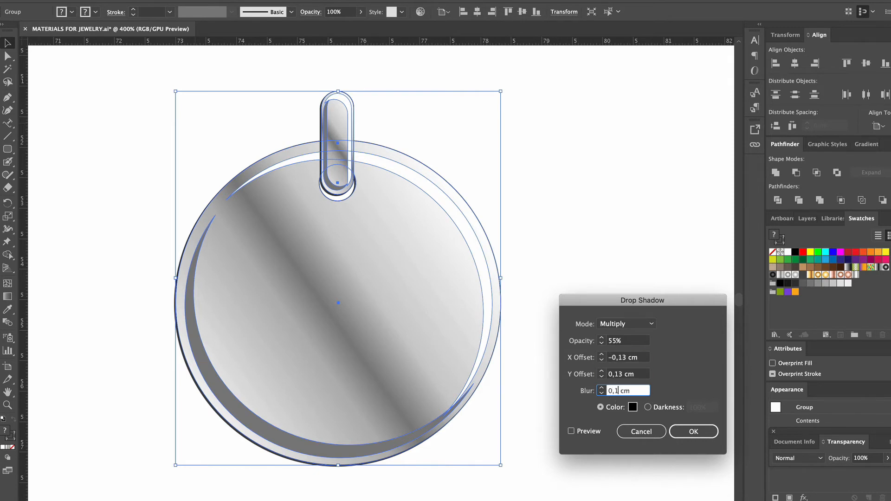
left_click(572, 432)
left_click(687, 429)
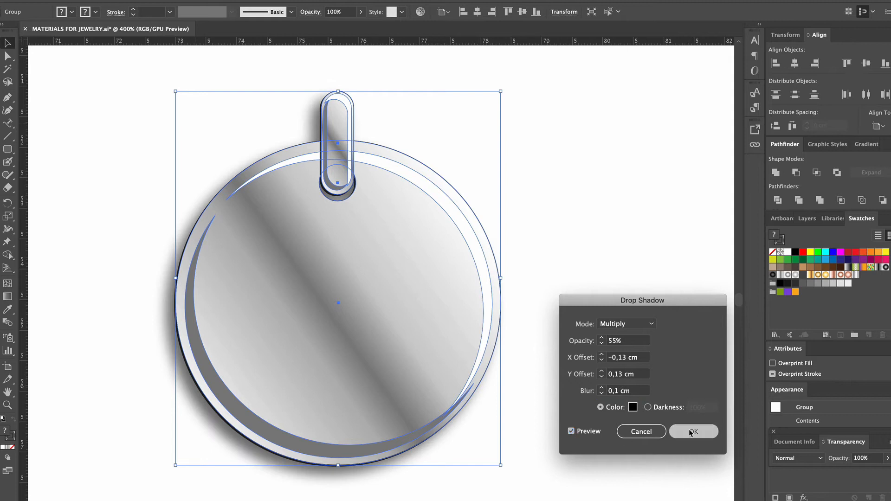
left_click(681, 421)
Isolate the bail's group and fill its main rounded rectangle with the Shiny white gold ball gradient.
scroll(334, 189, "up", 2)
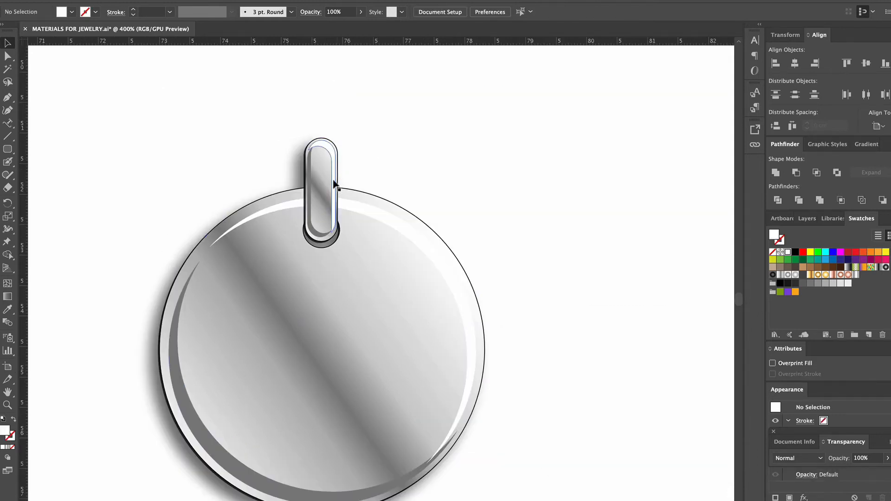
left_click(326, 174)
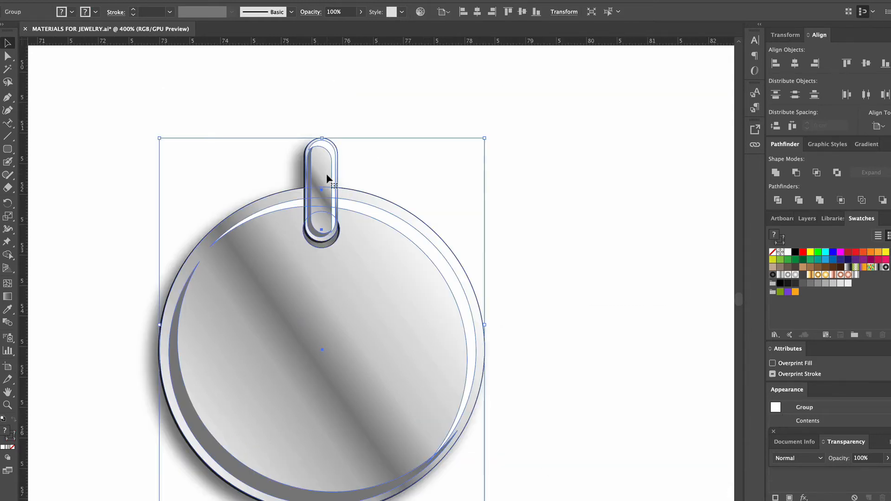
double_click(327, 172)
left_click(327, 168)
double_click(327, 168)
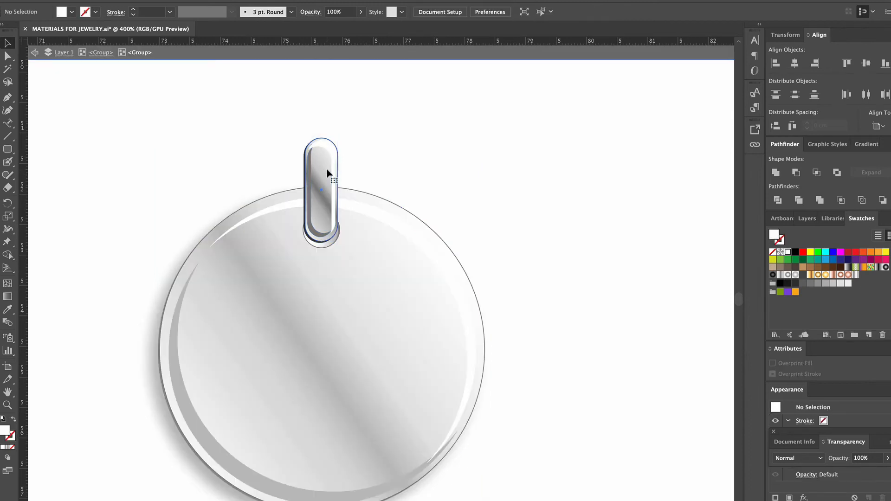
left_click(327, 168)
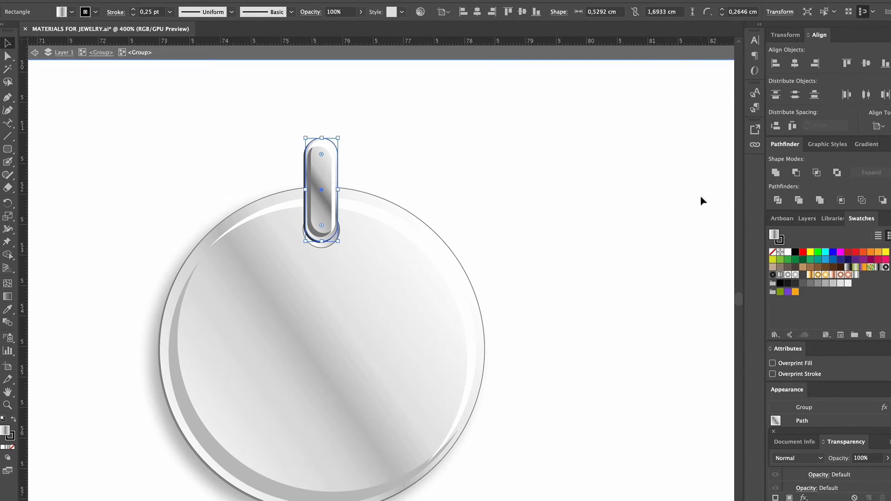
left_click(788, 275)
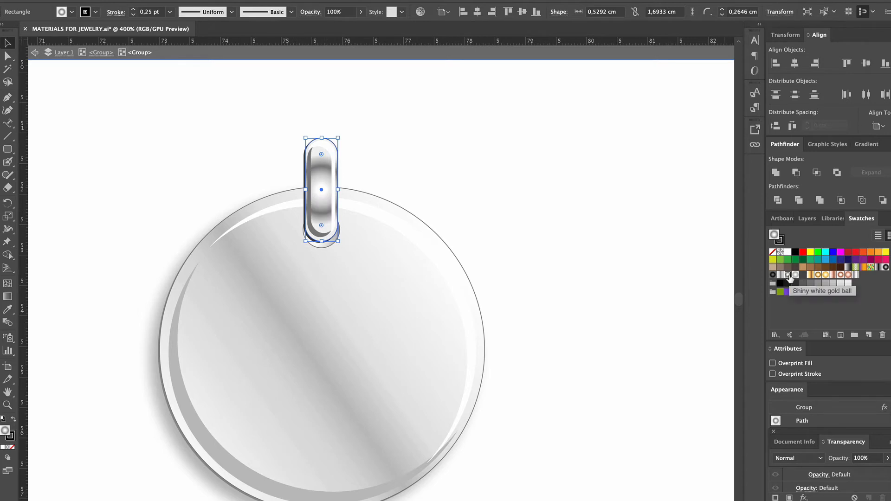
Turn the bail's radial gradient upright, narrow it to an ellipse slightly wider than the bail, and leave isolation mode.
left_click(7, 300)
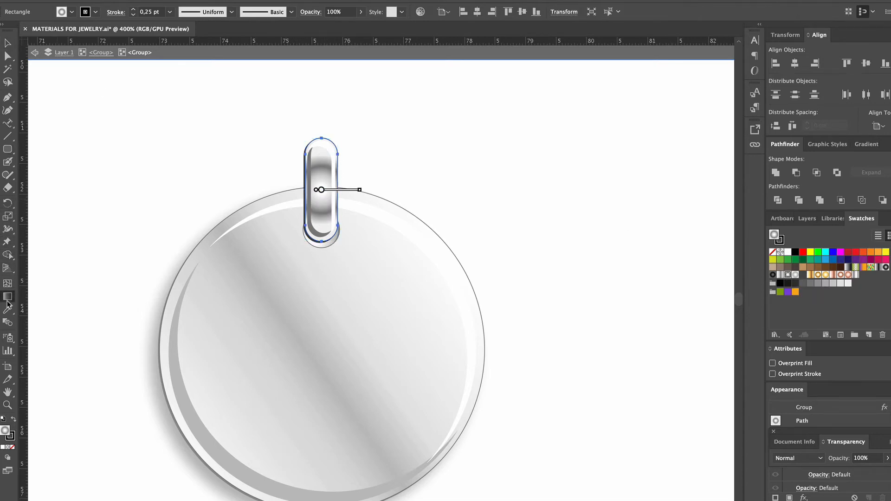
mouse_move(341, 190)
mouse_move(364, 190)
left_mouse_down()
mouse_move(322, 126)
mouse_move(322, 135)
left_mouse_up()
mouse_move(264, 190)
left_click_drag(265, 193, 295, 189)
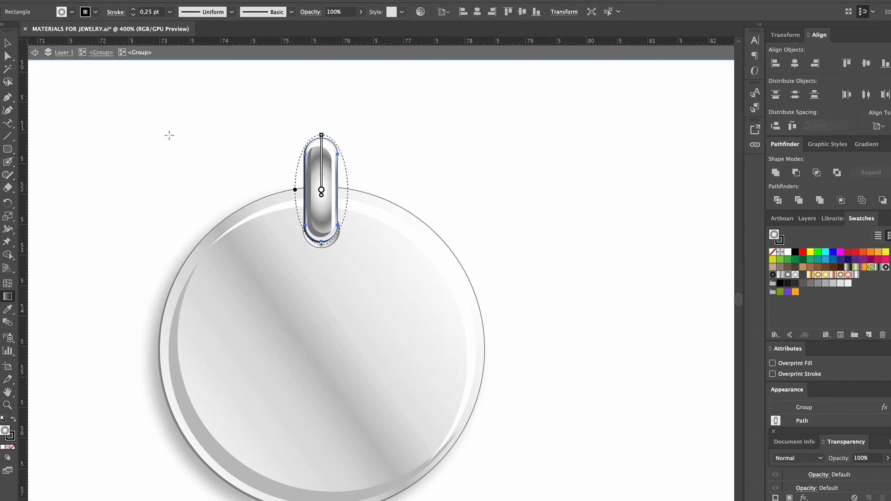
key("v")
double_click(141, 147)
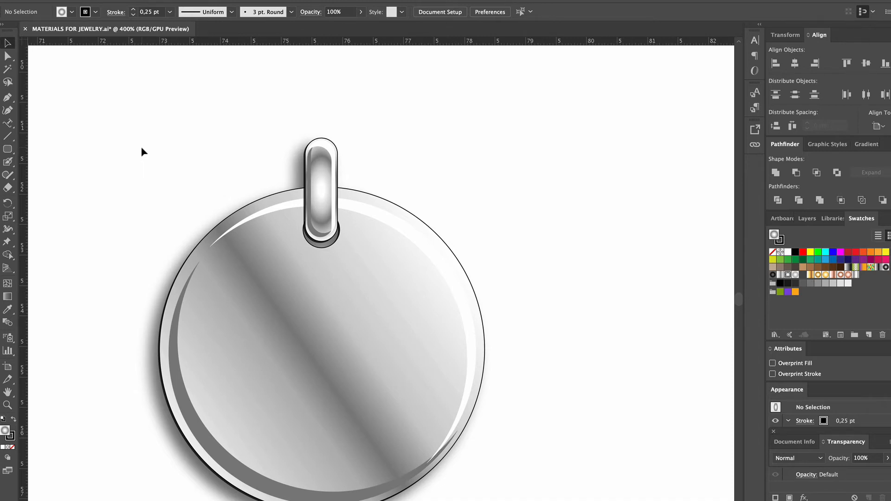
Set the fill to None and draw a gently wavy path rising across the upper half of the disc with the Pen tool.
key("super+minus")
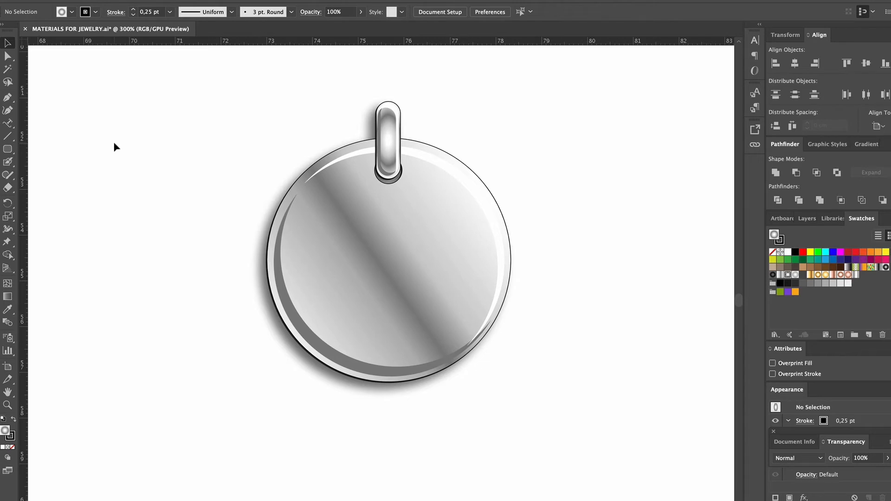
left_click(72, 11)
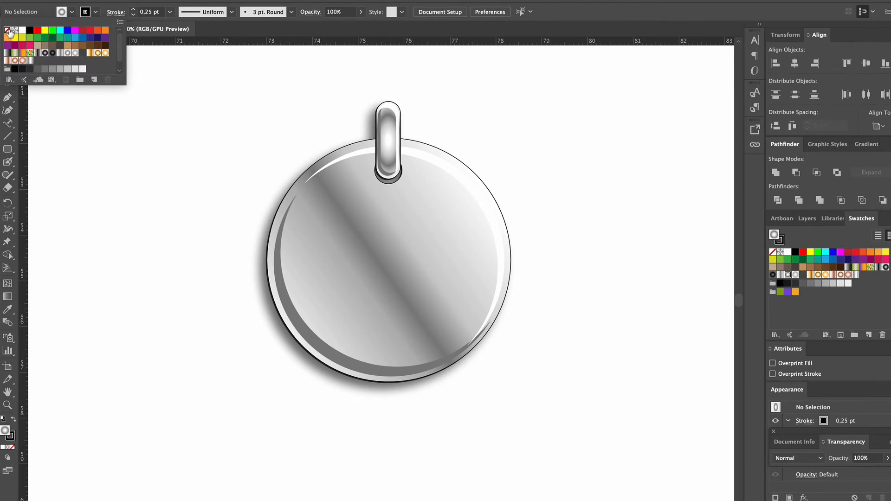
left_click(8, 31)
left_click(8, 97)
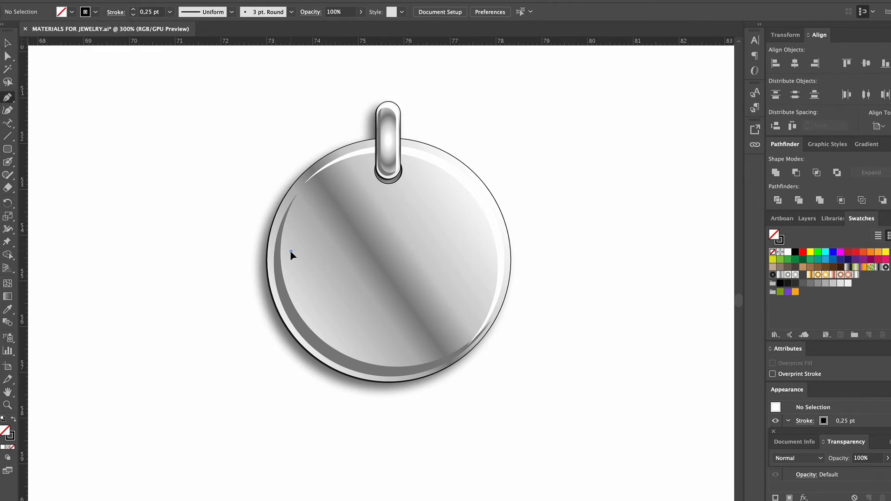
left_click_drag(305, 254, 317, 258)
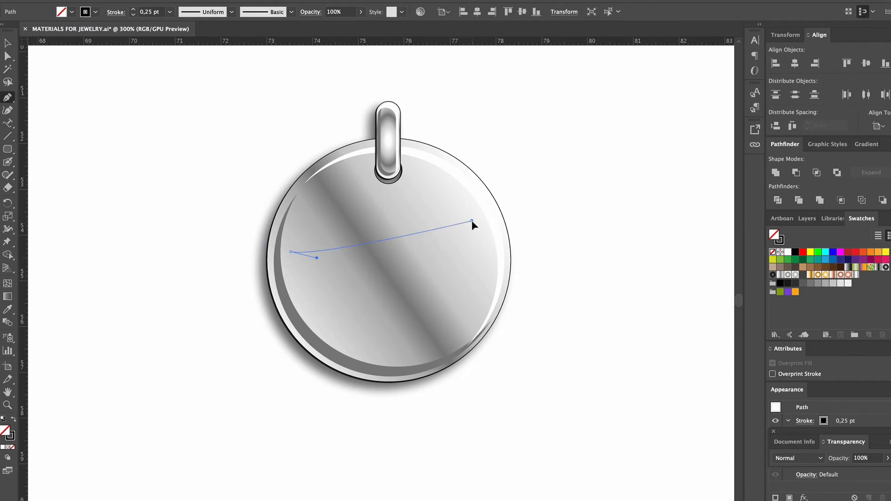
left_click_drag(472, 220, 497, 243)
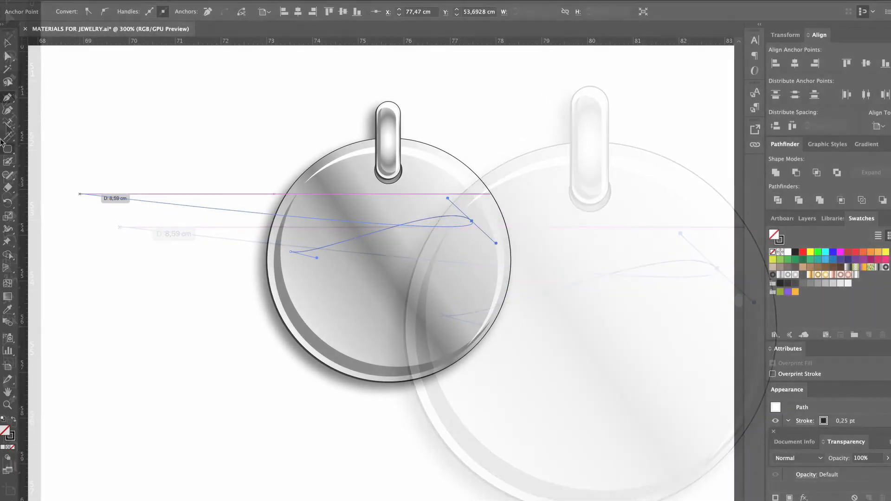
Place the text "The future belongs" along the wavy path, replacing the placeholder text.
left_click(8, 122)
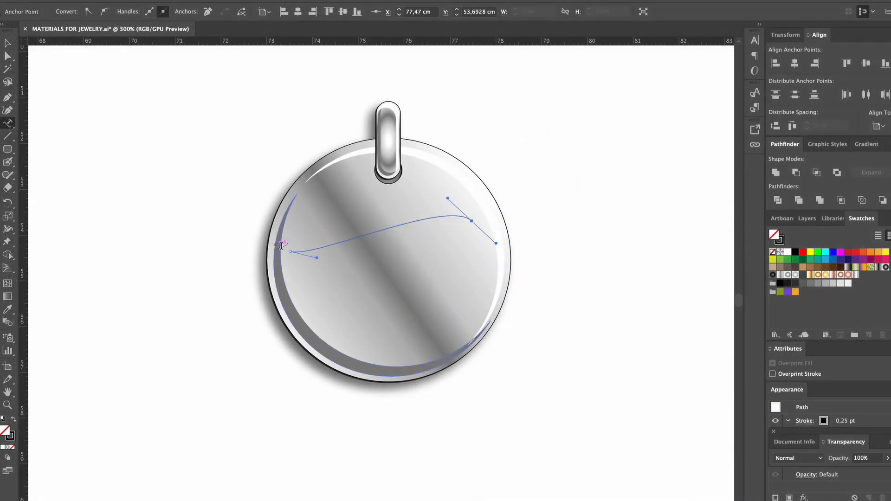
left_click(302, 251)
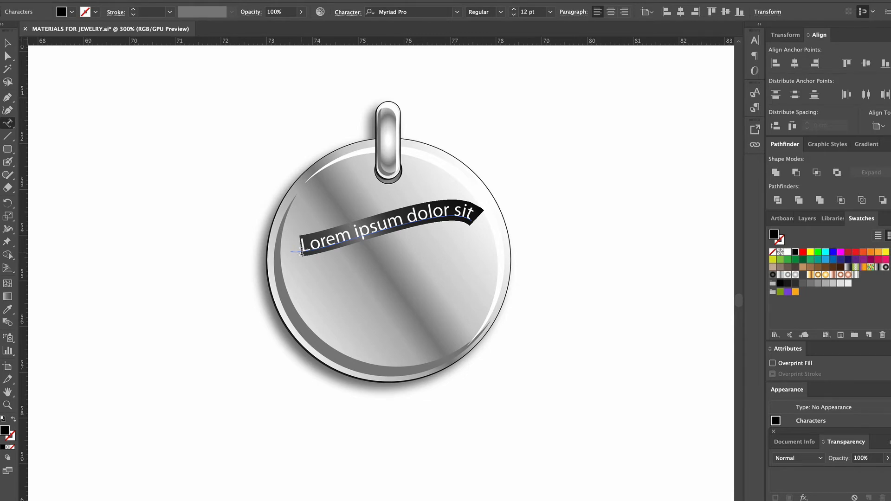
key("BackSpace")
type("The future ")
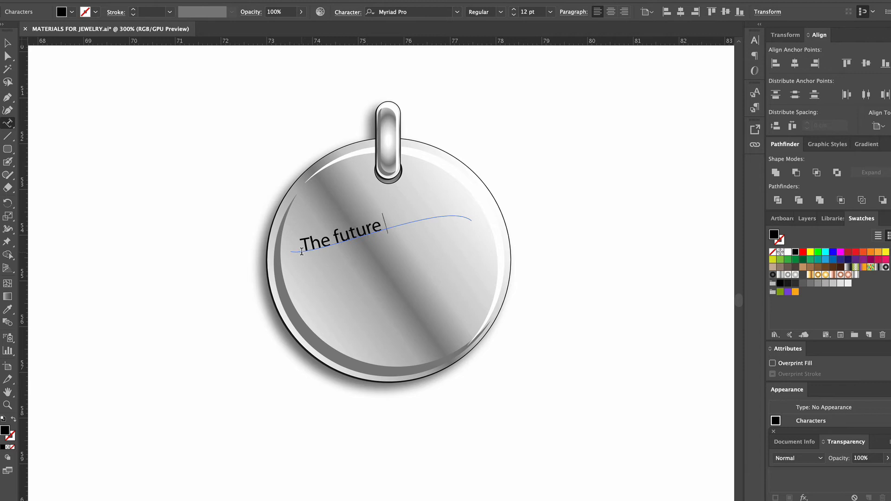
type("belongs")
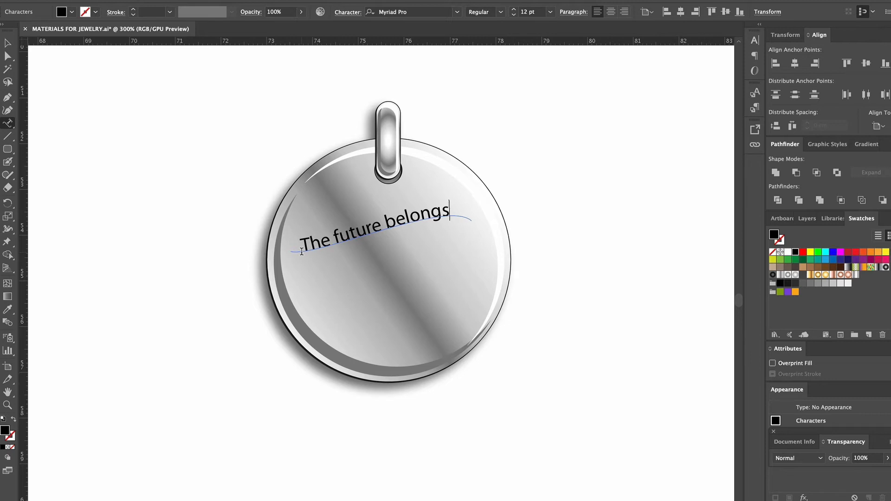
Duplicate the curved text line just below the original and change the copy to read "to those who believe".
left_click(8, 44)
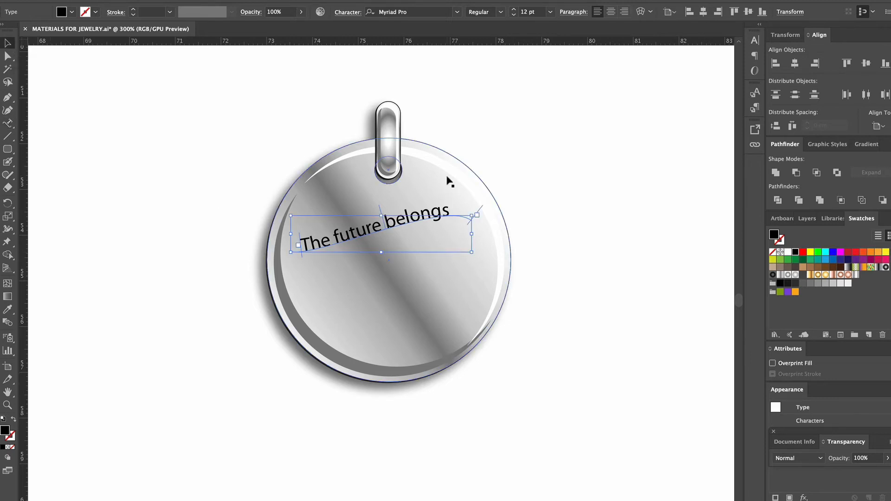
left_click_drag(446, 219, 448, 249)
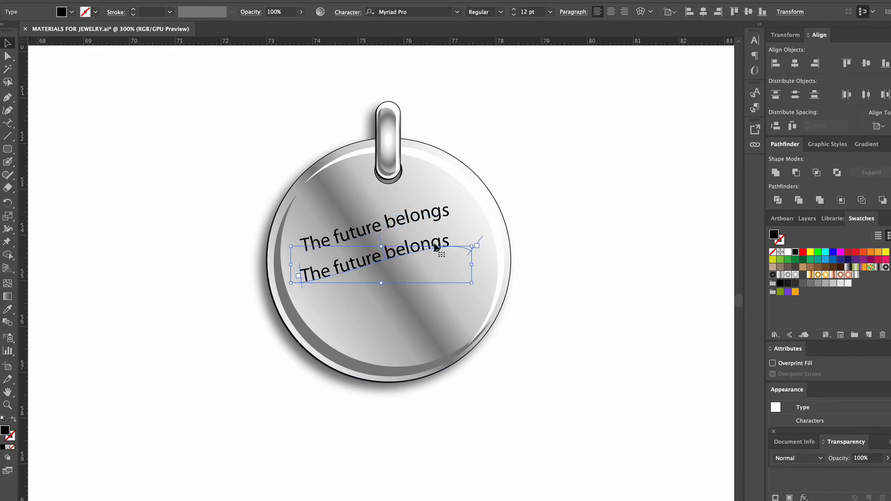
left_click(9, 124)
left_click_drag(300, 278, 465, 247)
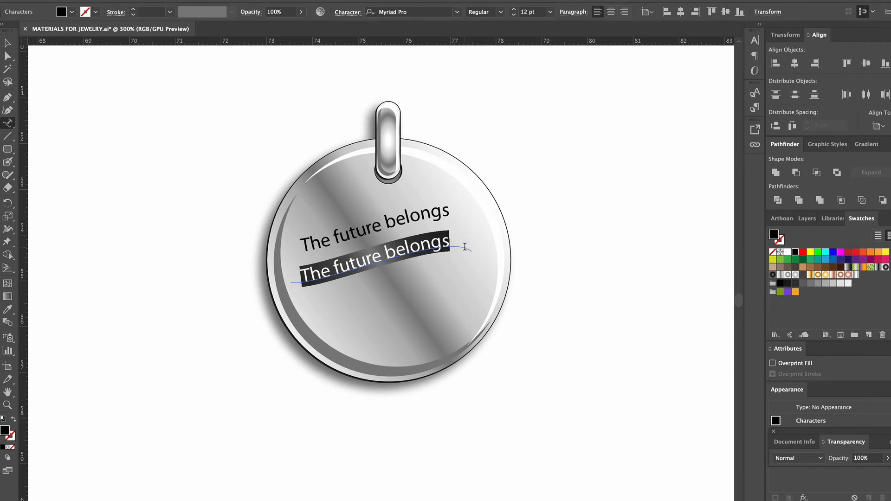
type("to t")
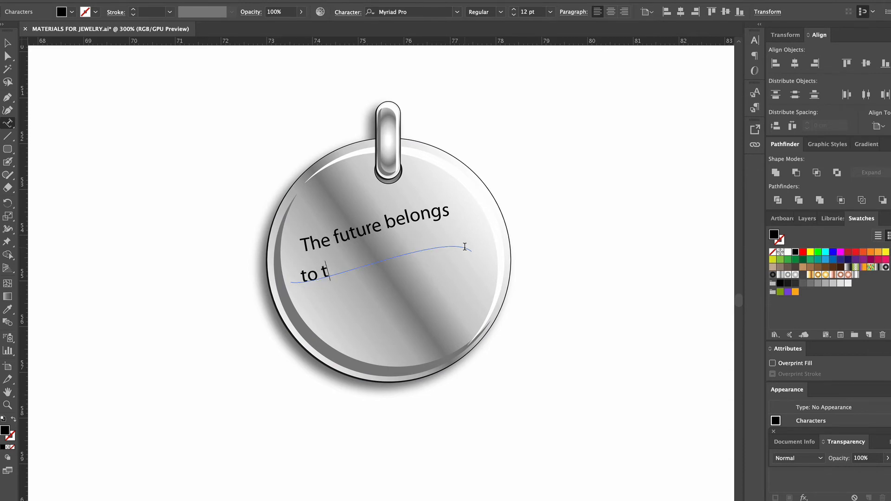
type("hose who b")
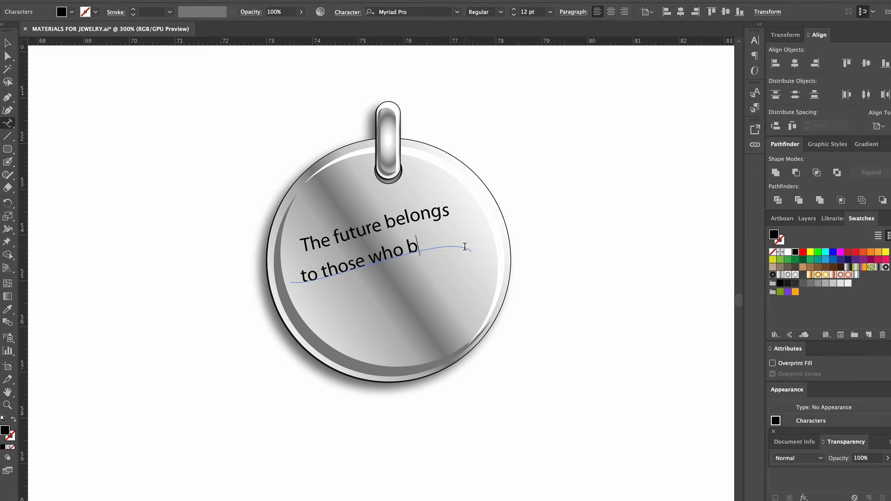
type("elieve")
left_click(8, 43)
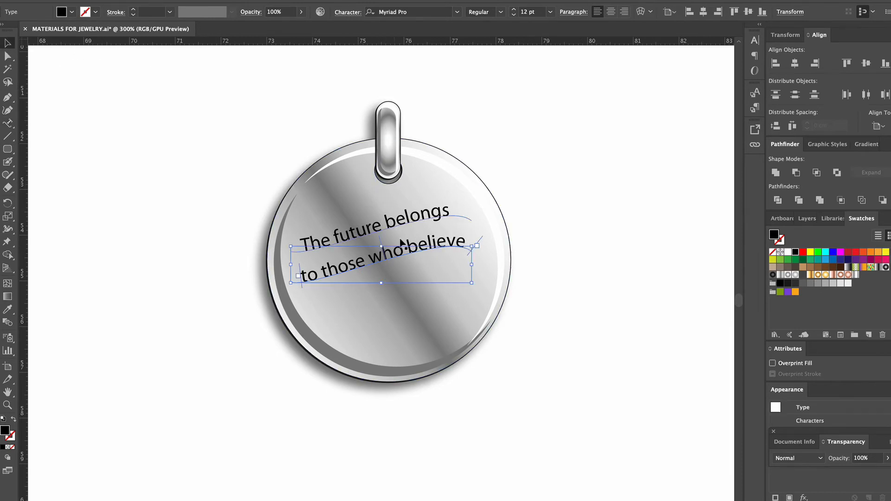
Duplicate the curved line "to those who believe" just below the original and change the copy to read "in the beauty of their".
left_click_drag(415, 268, 415, 293)
left_click(11, 123)
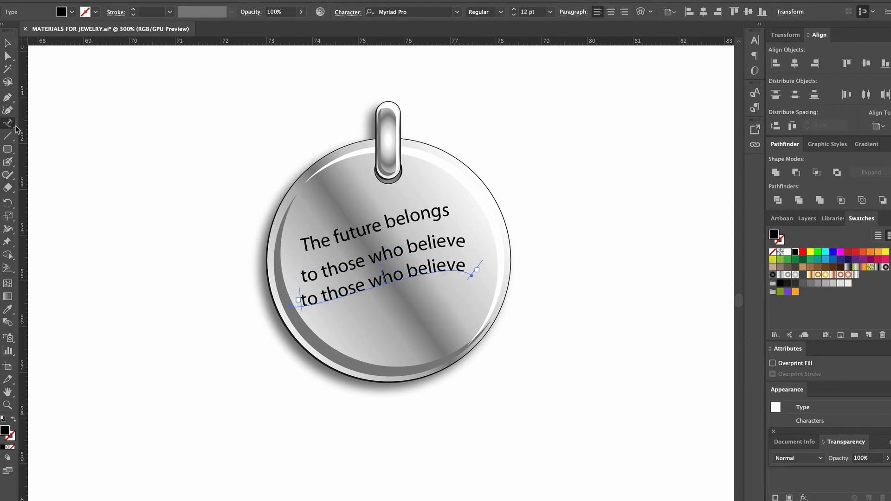
left_click_drag(299, 298, 510, 268)
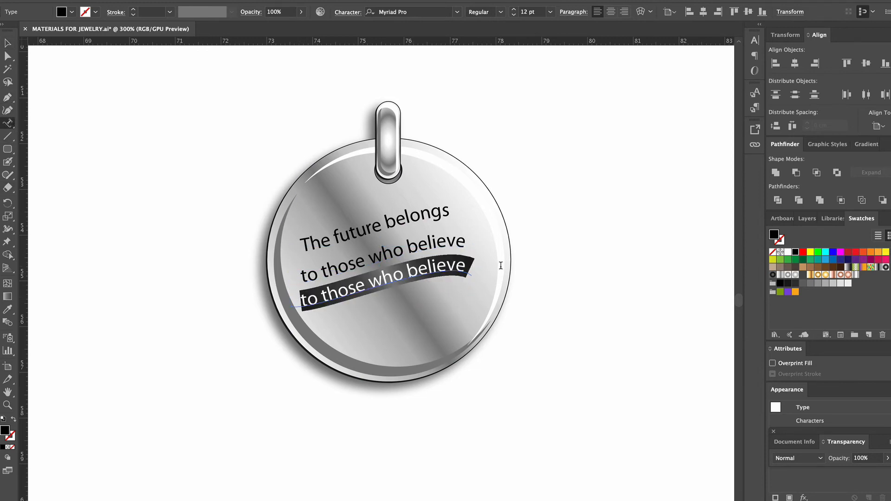
key("BackSpace")
type("in the be")
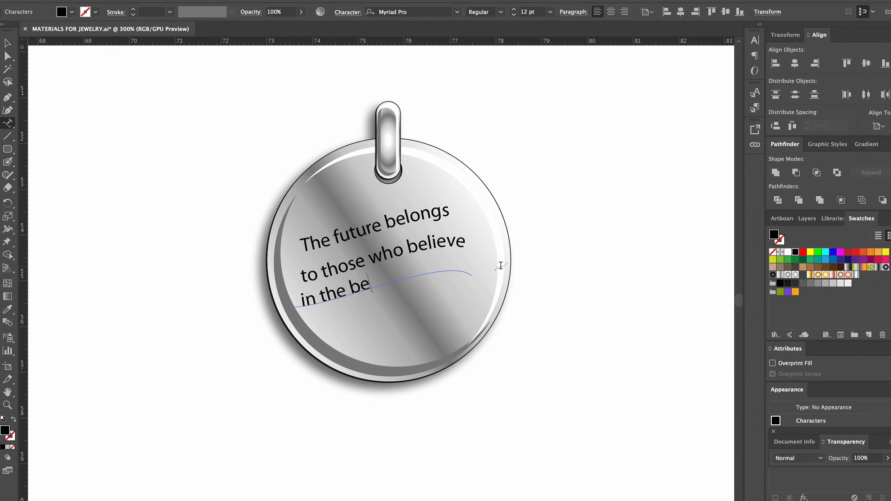
type("auty of their")
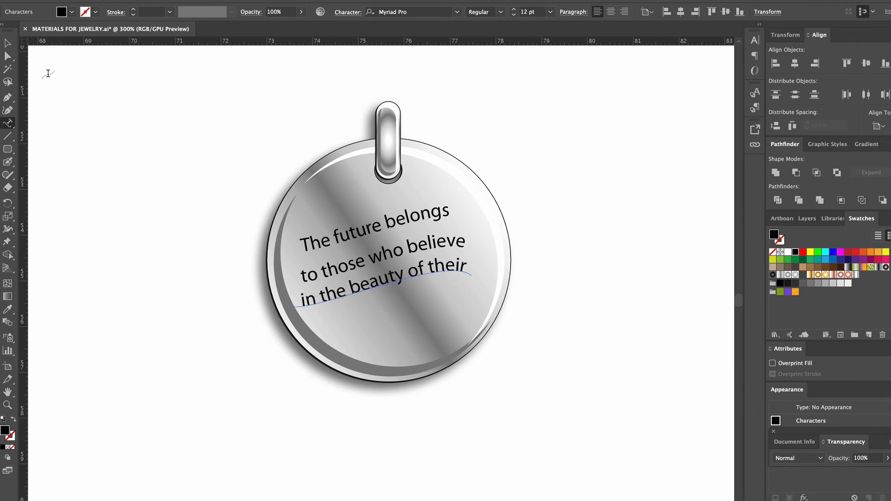
Duplicate the third line below itself, change the copy to "dreams”", and insert an opening quotation mark before "The future belongs".
left_click(8, 43)
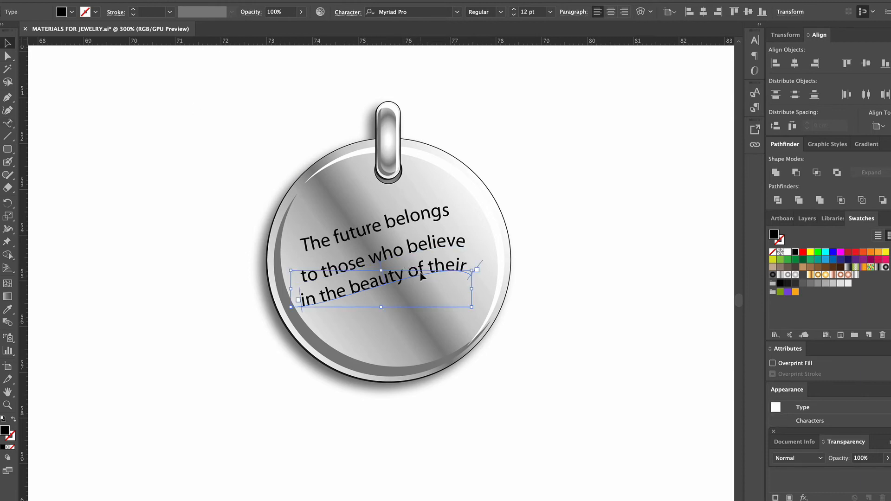
left_click_drag(421, 275, 422, 298)
left_click(8, 123)
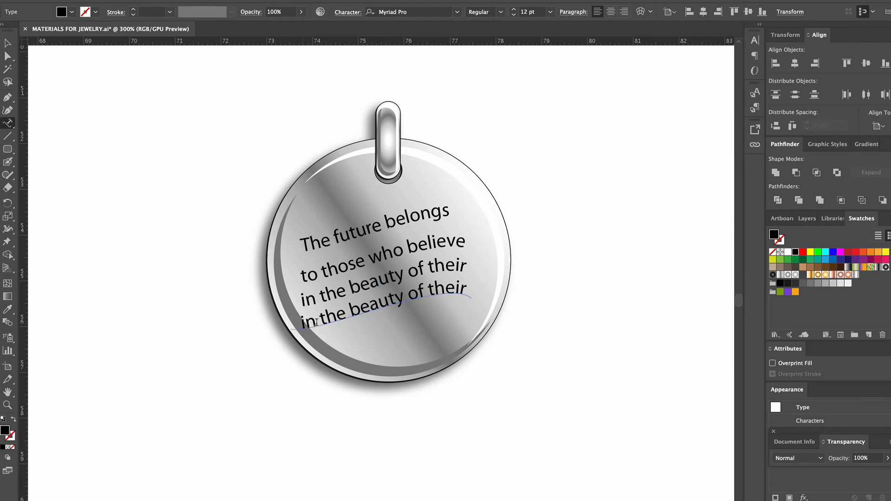
left_click_drag(302, 324, 478, 291)
type("dreams”")
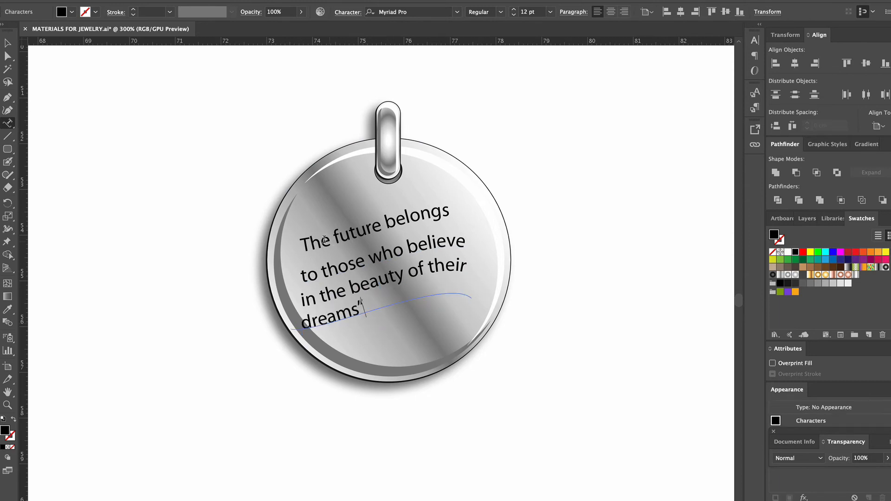
type("\"")
left_click(303, 238)
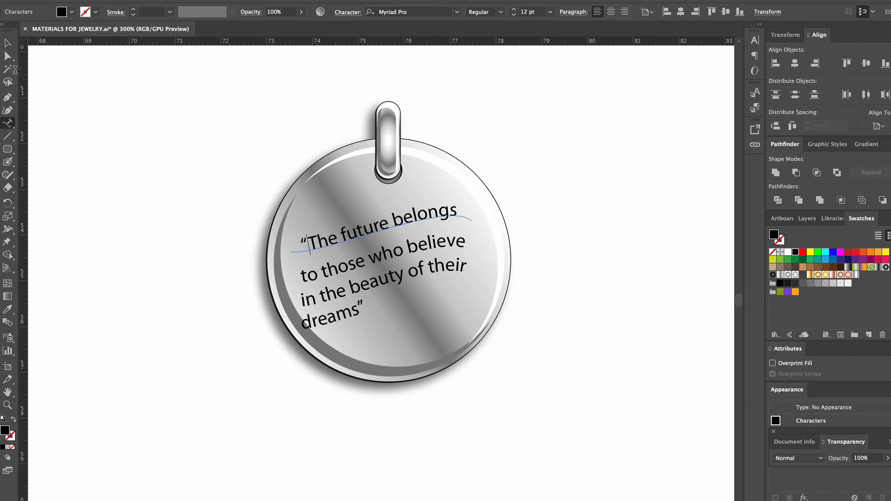
Select all four lines of the inscription and set them in Bodoni 72 Oldstyle, Book Italic.
left_click(7, 45)
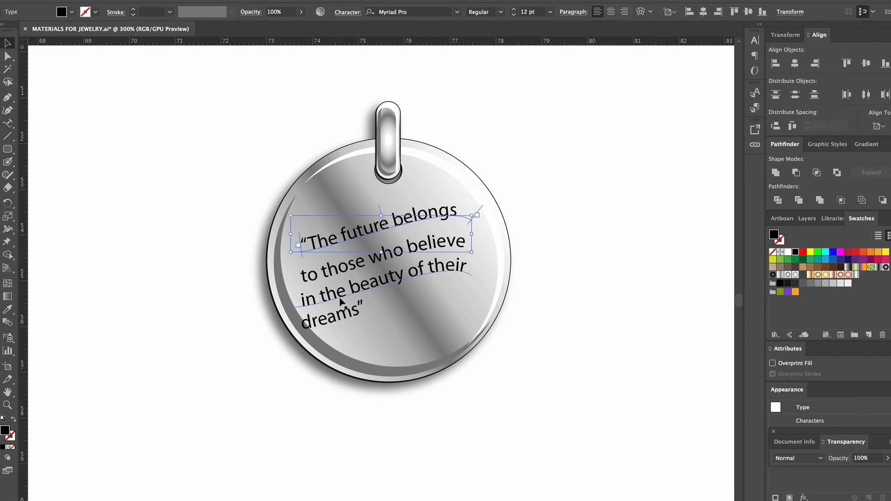
left_click(375, 268, "shift")
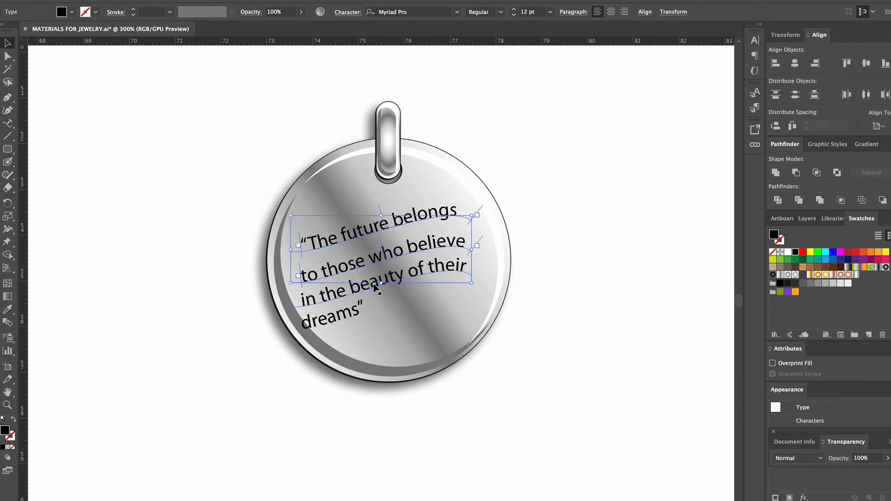
left_click(354, 317, "shift")
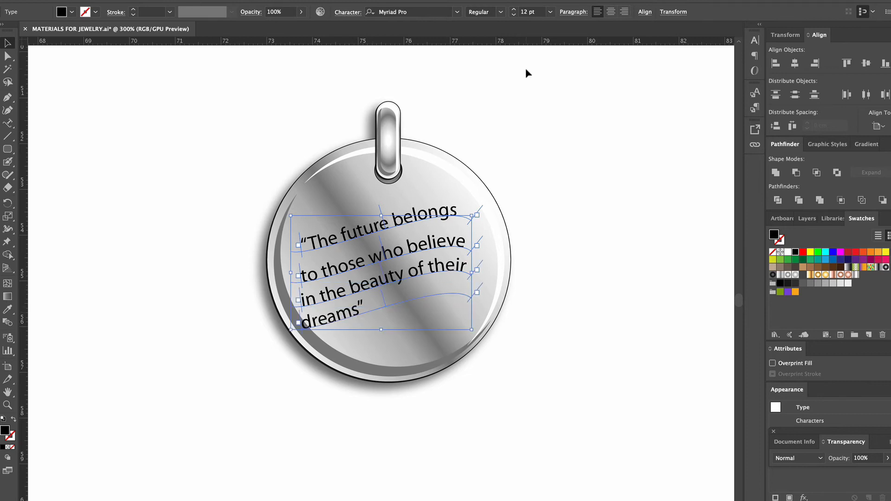
left_click(503, 15)
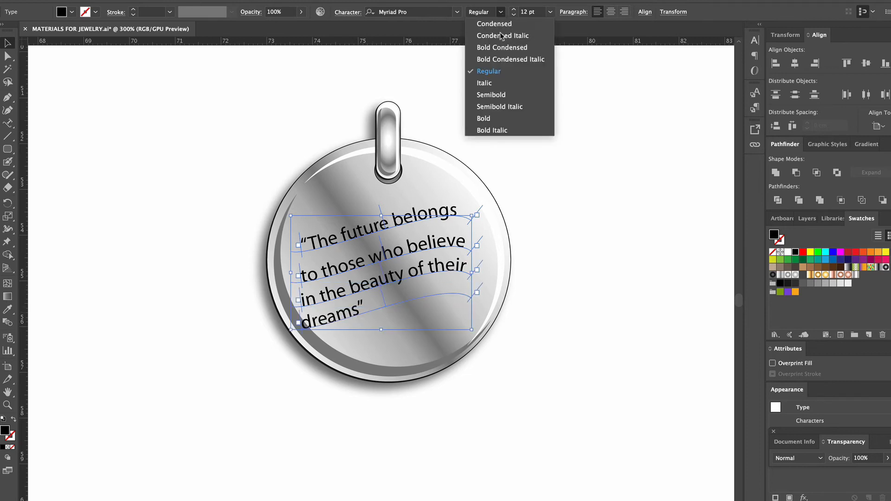
left_click(496, 83)
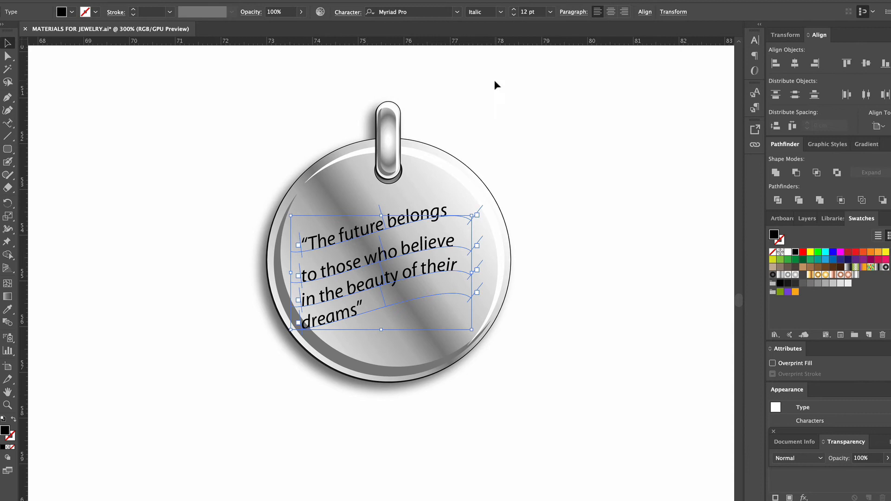
left_click(457, 12)
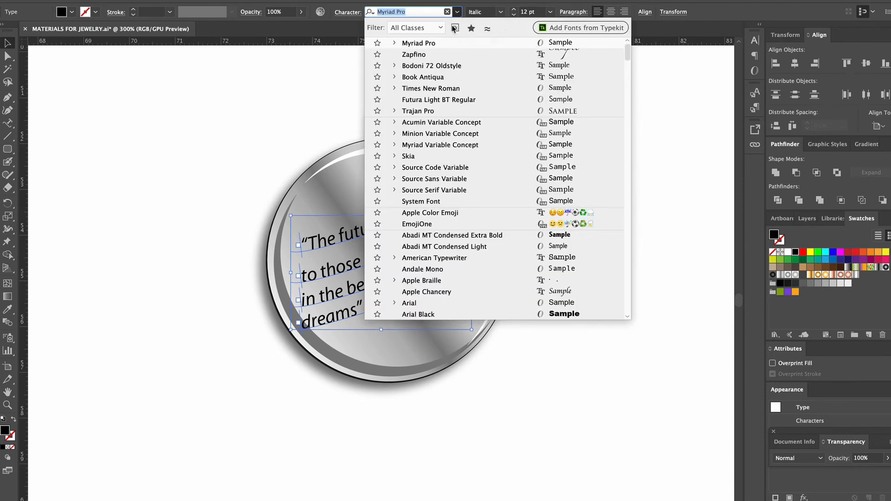
left_click(446, 66)
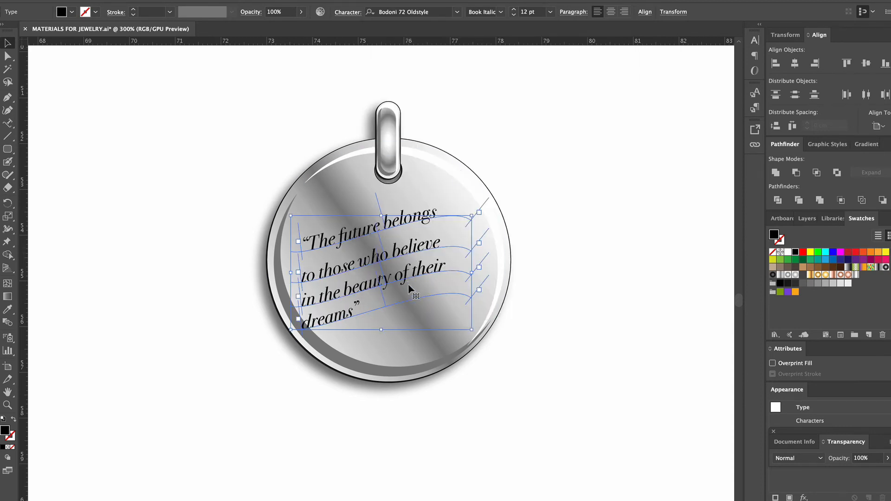
Move the inscription about 0.32 cm right and 0.28 cm up, and stagger its first three lines closer together.
left_click_drag(411, 300, 427, 288)
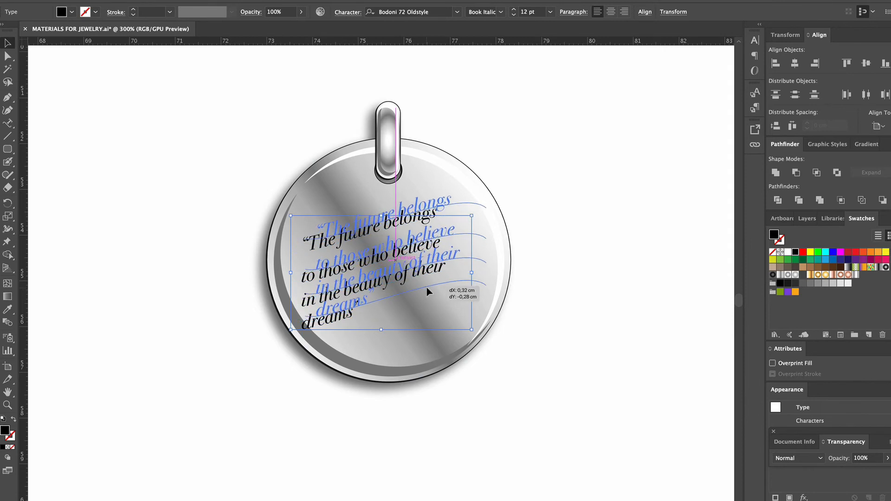
left_click(617, 260)
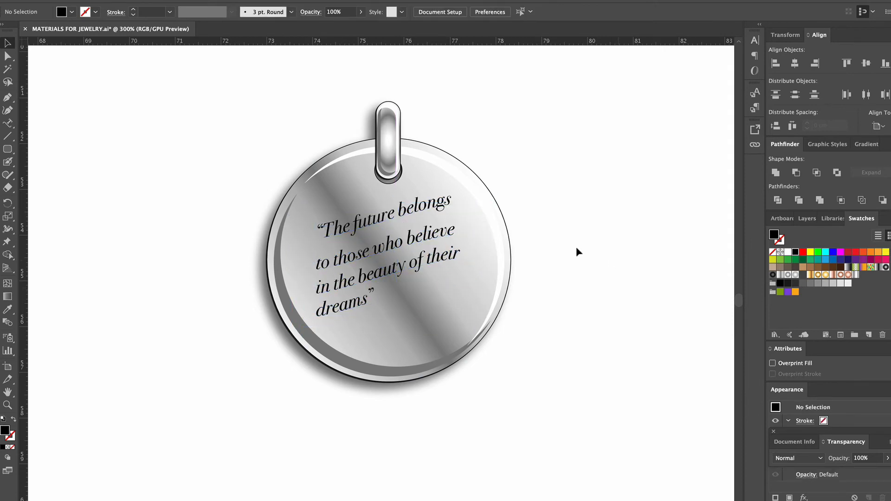
left_click(421, 211)
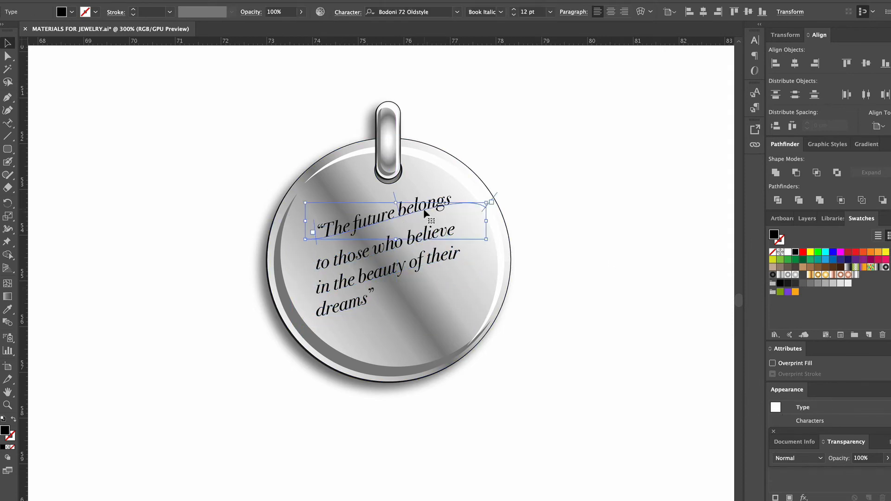
left_click_drag(422, 211, 451, 230)
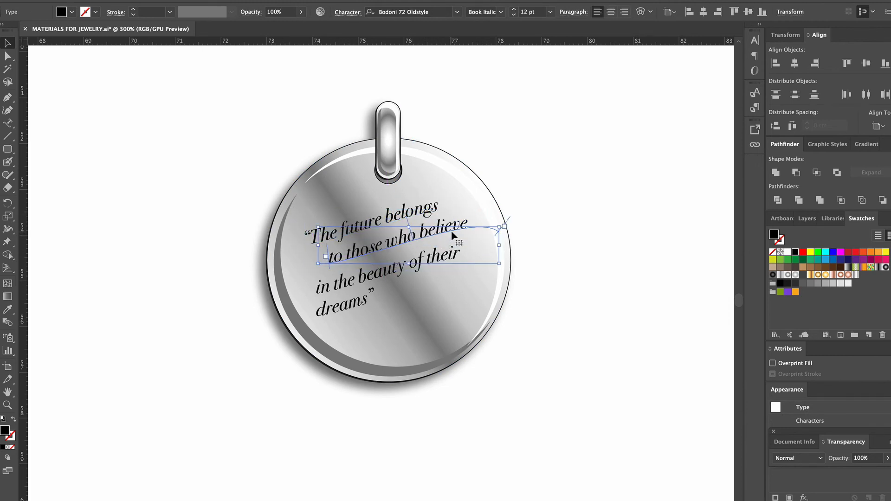
left_click(431, 261)
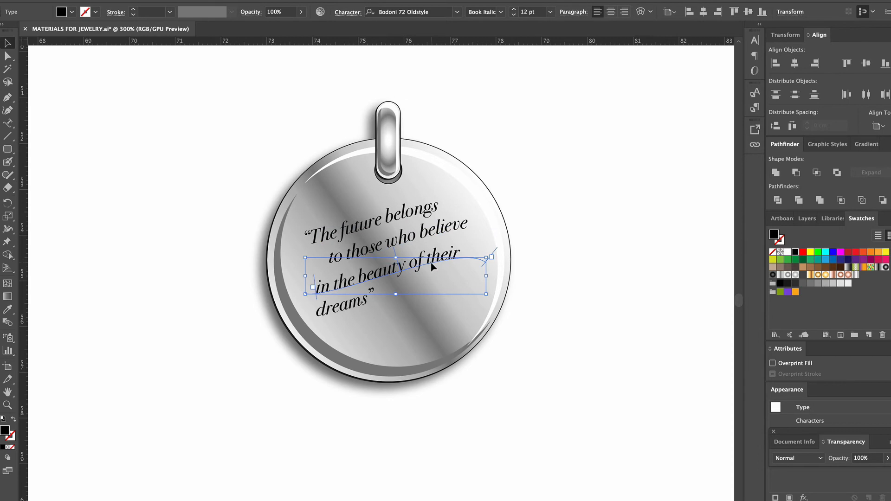
left_click_drag(430, 262, 431, 258)
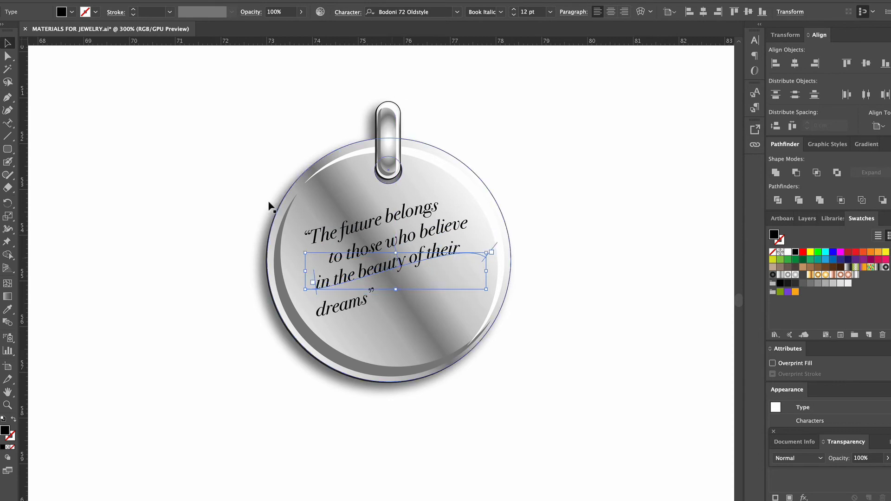
Enlarge the line "in the beauty of their" to 14 pt and the line "dreams”" to 18 pt.
left_click(550, 12)
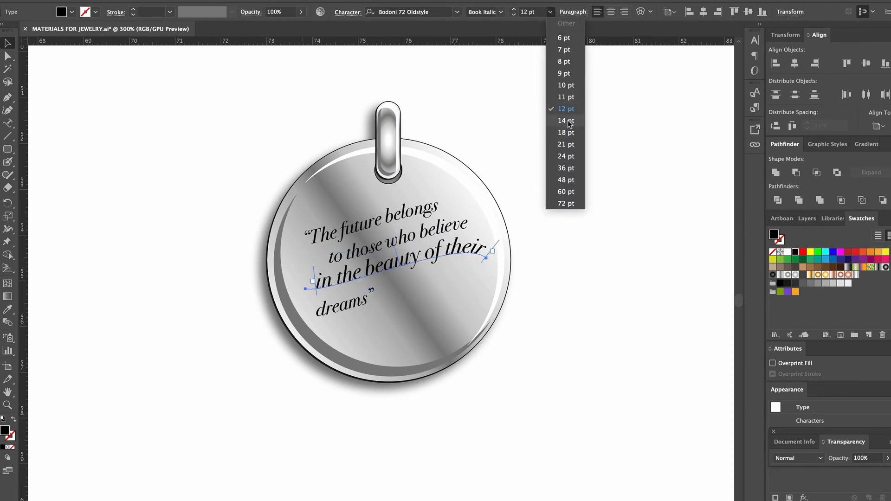
key("Escape")
left_click(347, 314)
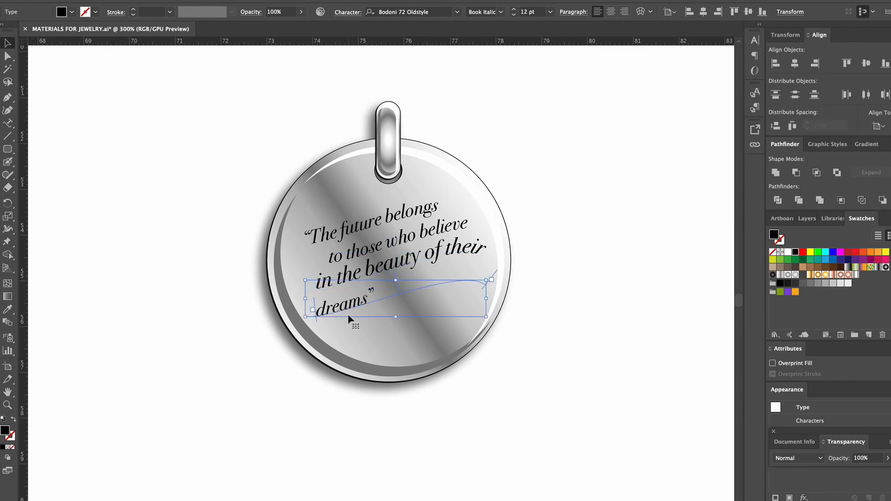
left_click(551, 13)
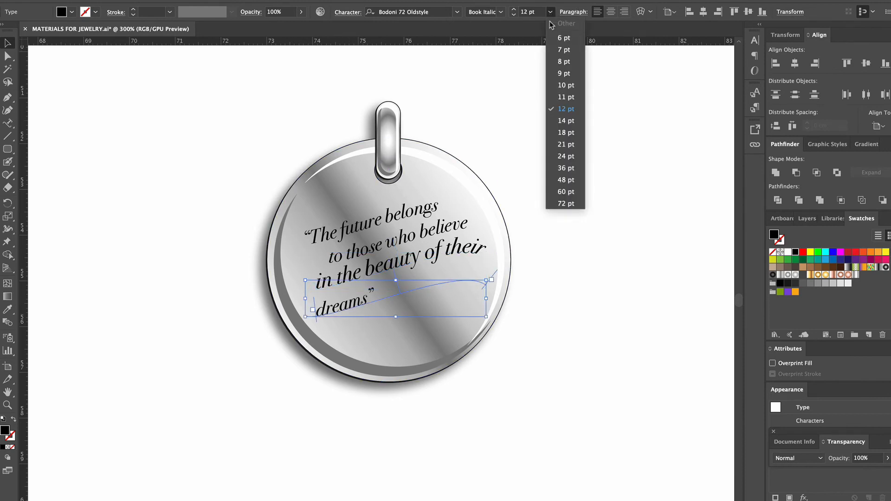
left_click(564, 133)
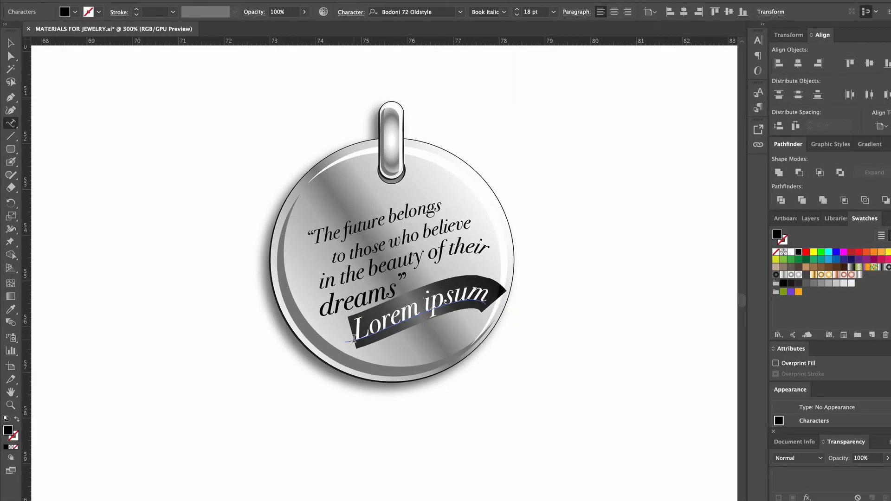
Replace the placeholder on the curved path below the quote with "Eleanor Roosevelt" and reduce its font size so the full name fits.
type("Eleanor")
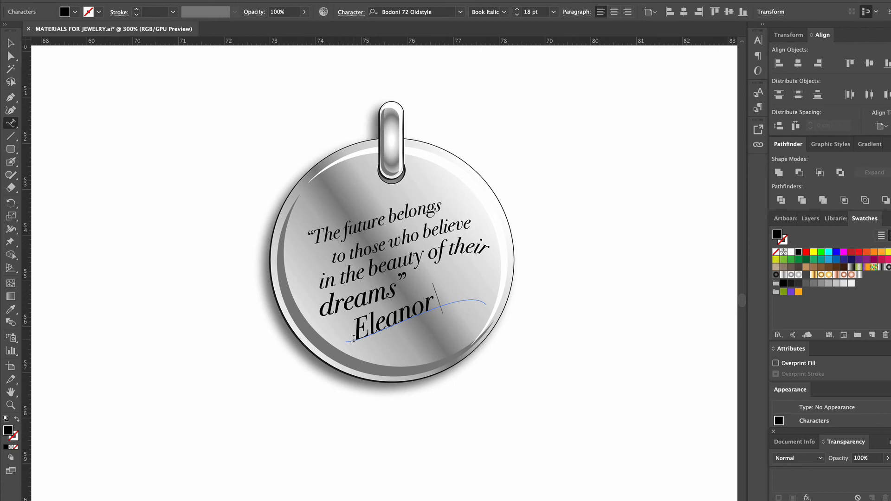
type(" Roos")
key("Escape")
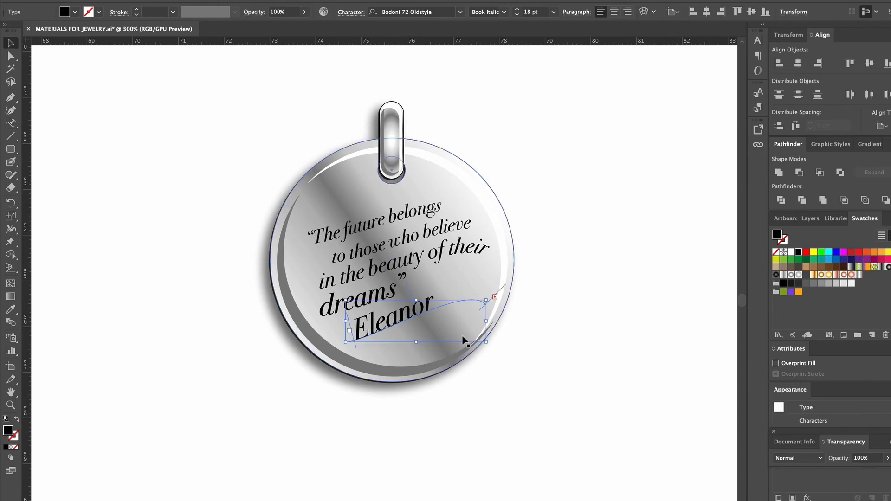
left_click(554, 14)
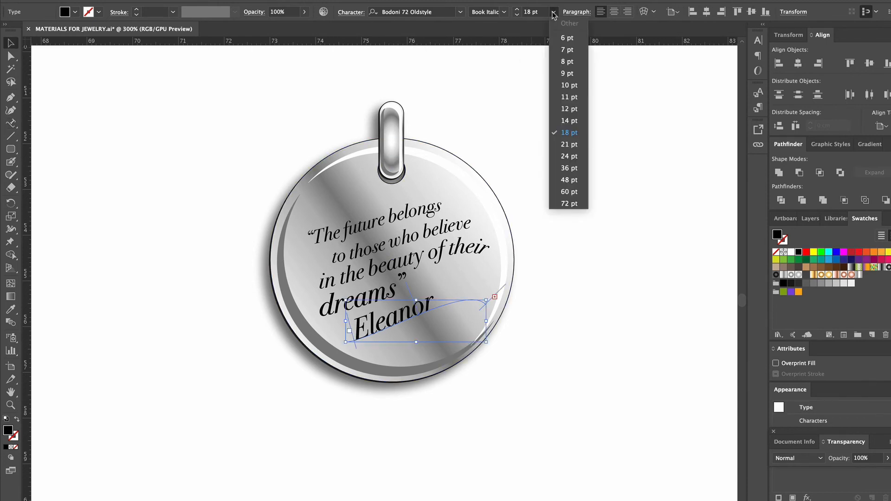
left_click(563, 116)
left_click(592, 256)
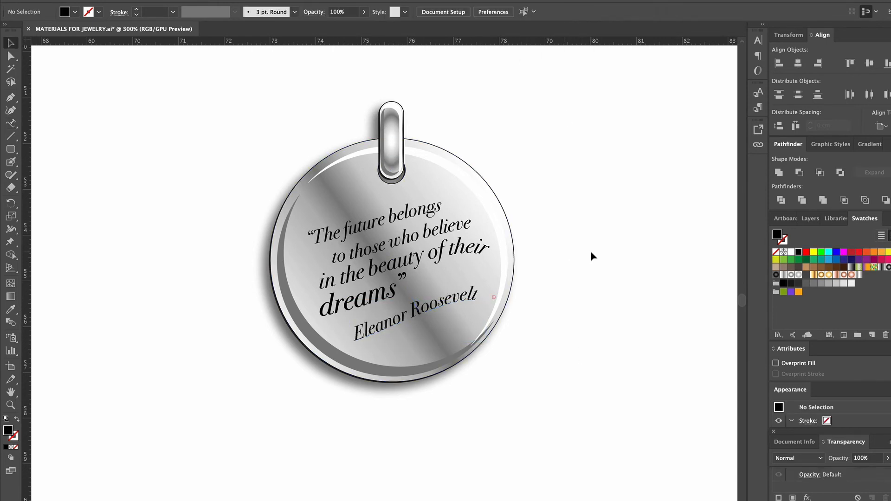
Reshape the path of "The future belongs" by pulling the handle at its start downward, and undo the trial change to the end handle.
left_click(402, 219)
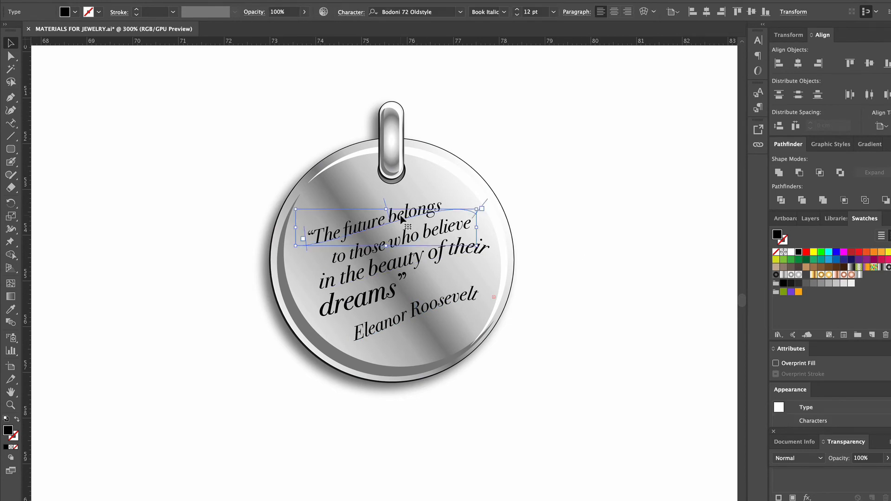
left_click(10, 56)
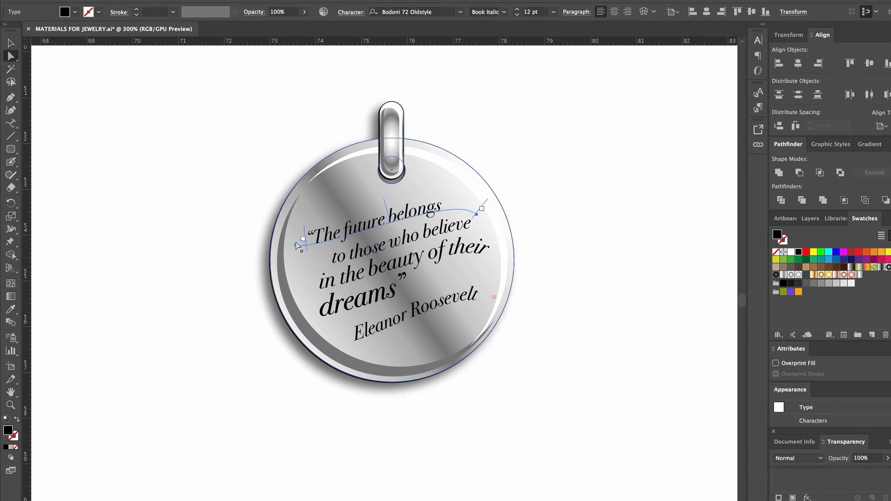
left_click(296, 245)
left_click_drag(324, 254, 333, 263)
left_click_drag(452, 194, 444, 170)
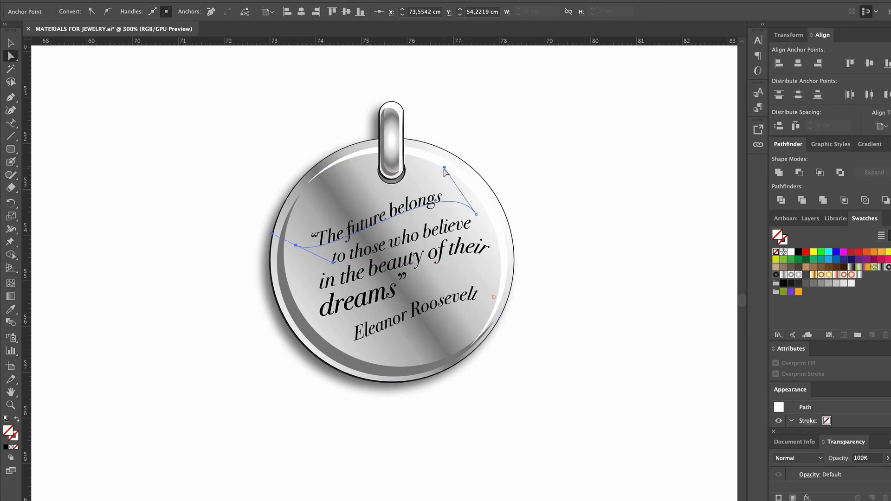
key("super+z")
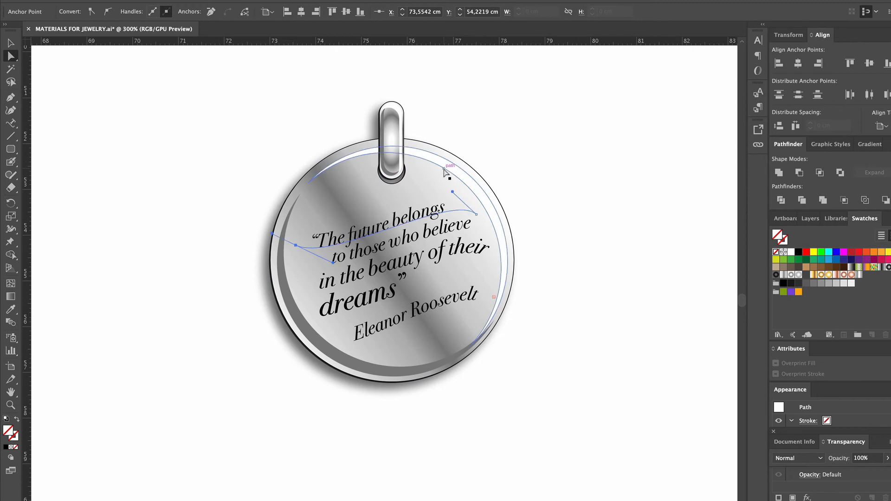
key("super+shift+a")
key("v")
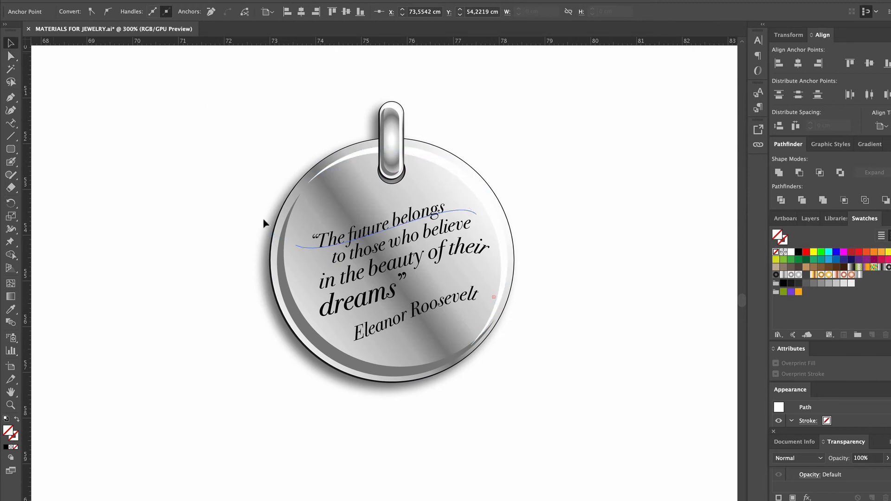
Shift the line "dreams”" right and slightly up beneath the third line of the quote.
left_click(369, 304)
left_click_drag(368, 305, 394, 296)
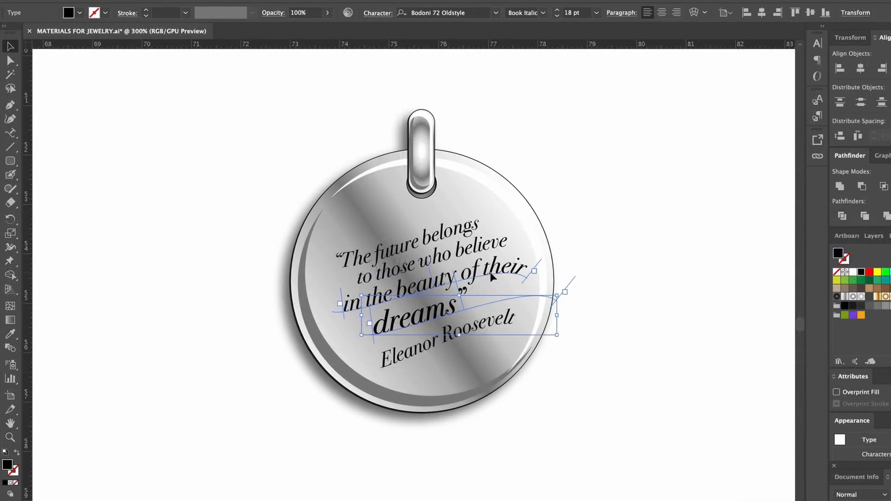
Move the four quote lines together slightly up, away from the name beneath them.
left_click(471, 238, "shift")
left_click(471, 237, "shift")
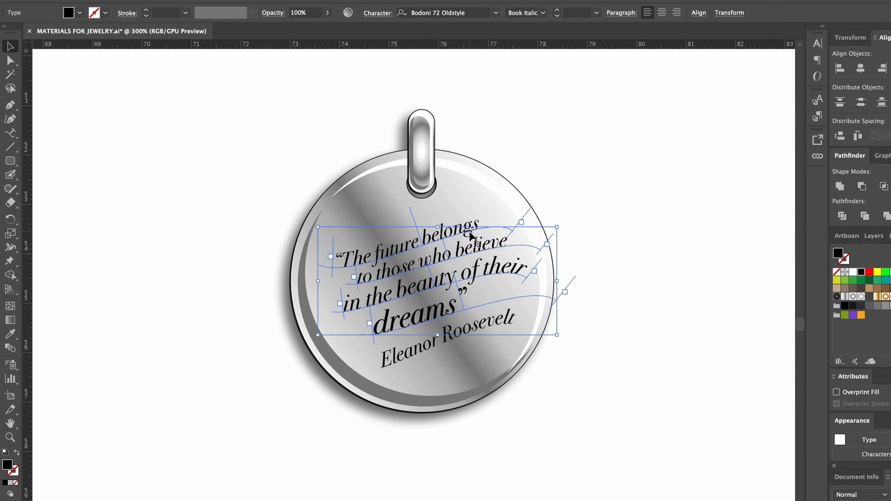
left_click(561, 174)
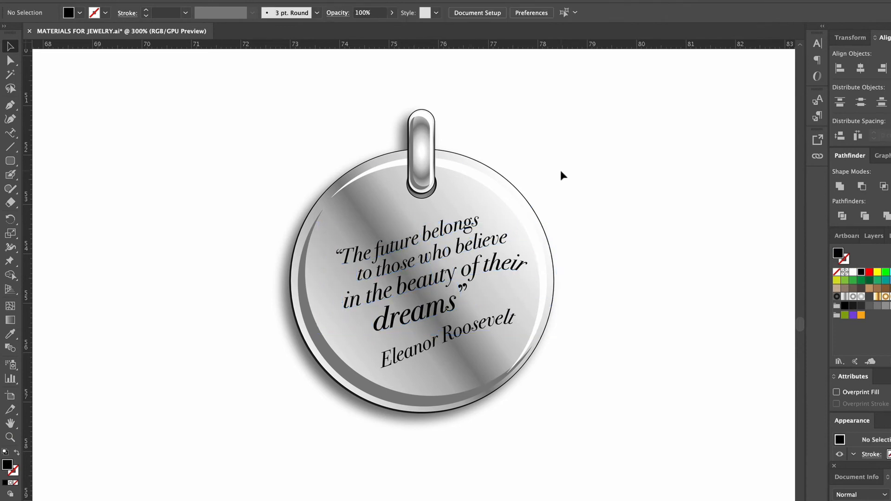
Recolor the four quote lines and the "Eleanor Roosevelt" line with a dark gray fill.
left_click(464, 249)
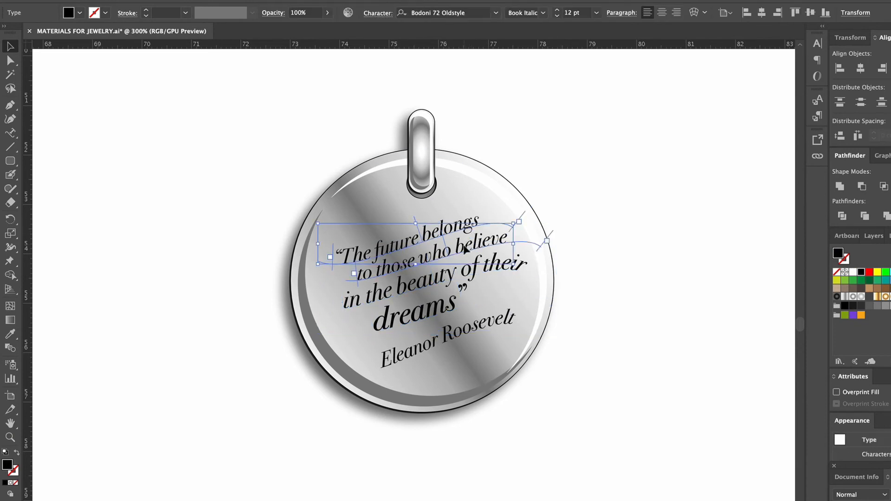
left_click(455, 279, "shift")
left_click(444, 308, "shift")
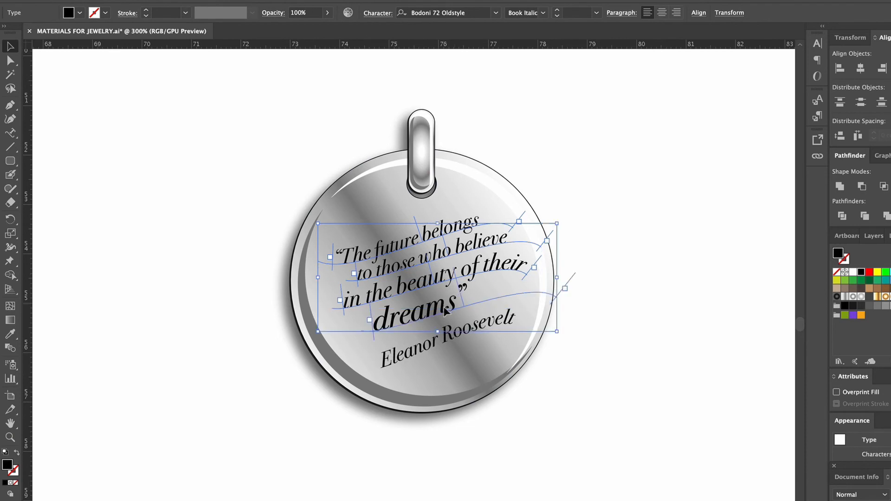
left_click(458, 335, "shift")
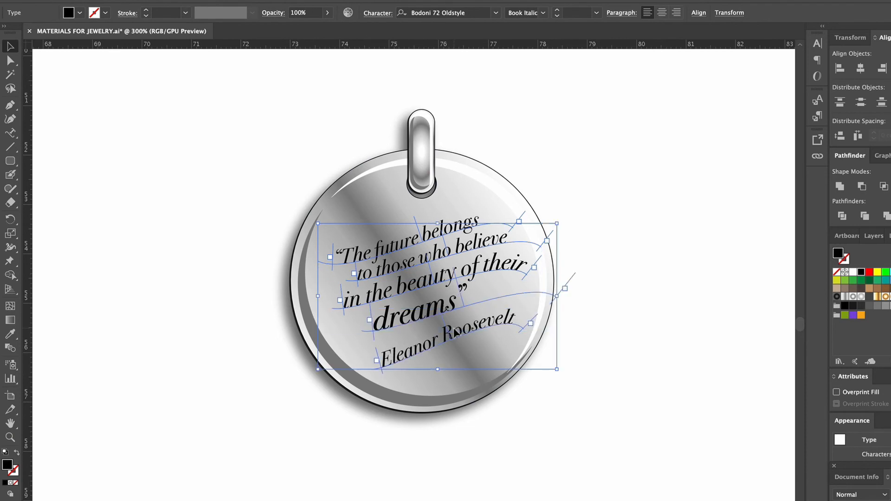
left_click(80, 13)
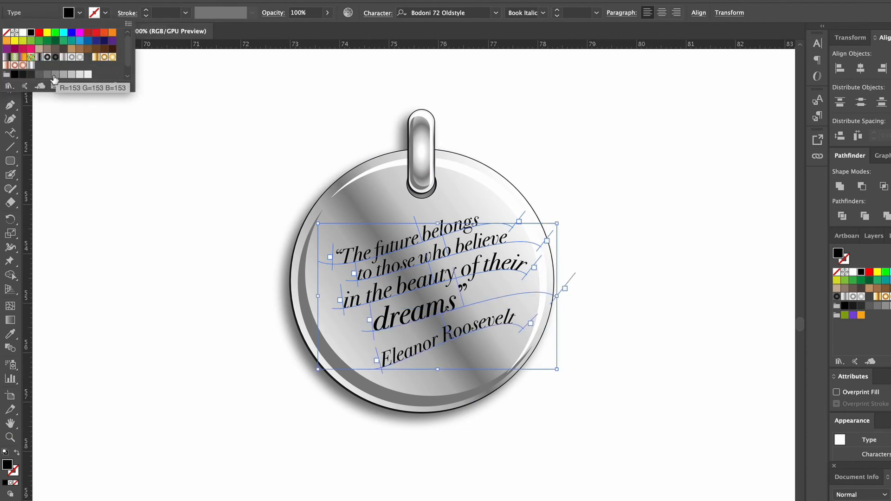
left_click(40, 75)
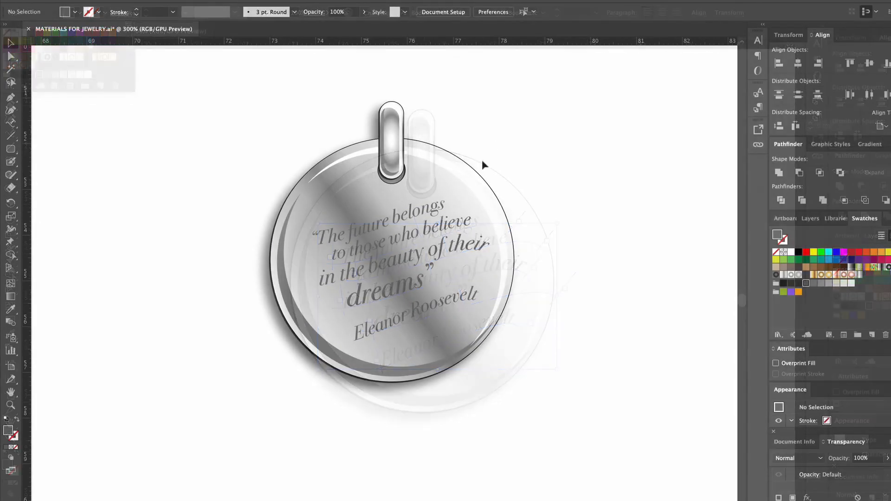
Open the Drop Shadow effect for the four quote lines and the name line together.
left_click(409, 223)
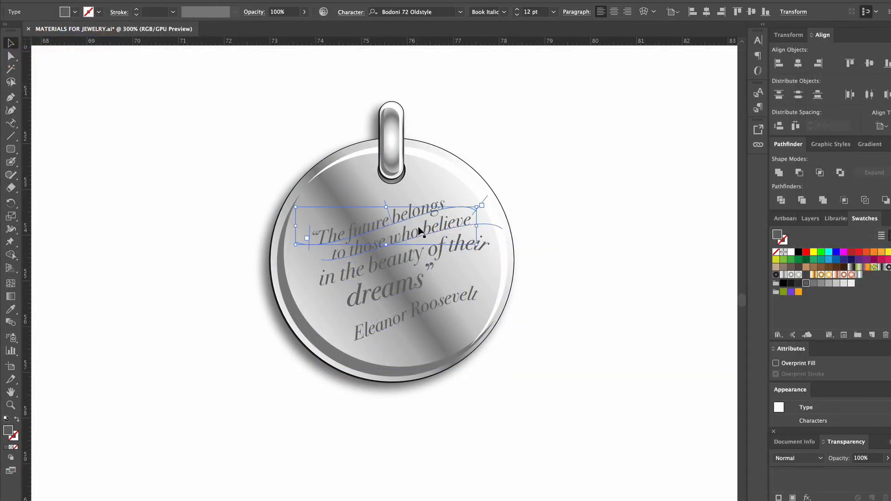
left_click(419, 236, "shift")
left_click(425, 258, "shift")
left_click(422, 283, "shift")
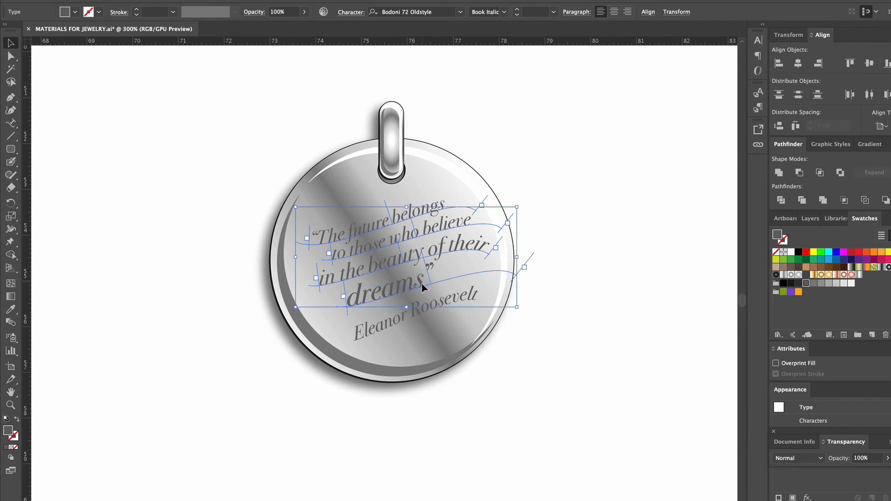
left_click(422, 303, "shift")
left_click(238, 1)
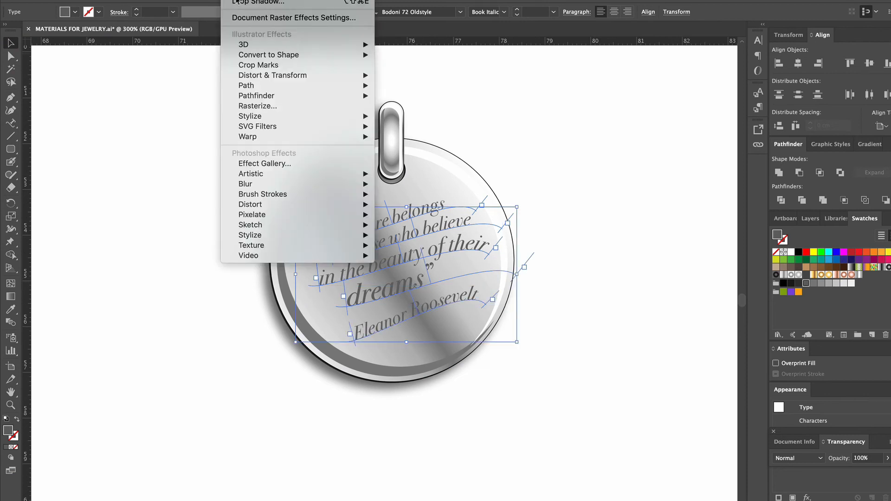
mouse_move(365, 117)
left_click(426, 118)
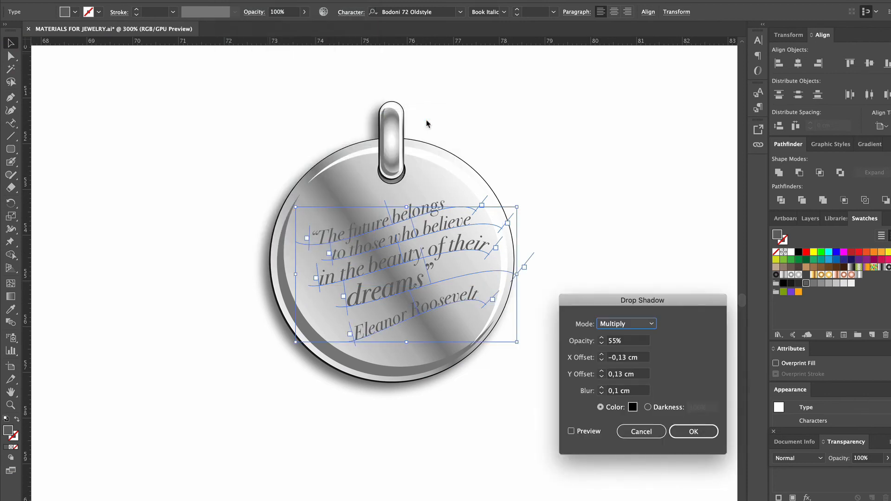
Set the text shadow to 85% opacity, X offset -0,02 cm, Y offset 0,02 cm and blur 0 cm, with the preview on.
left_click_drag(613, 343, 606, 344)
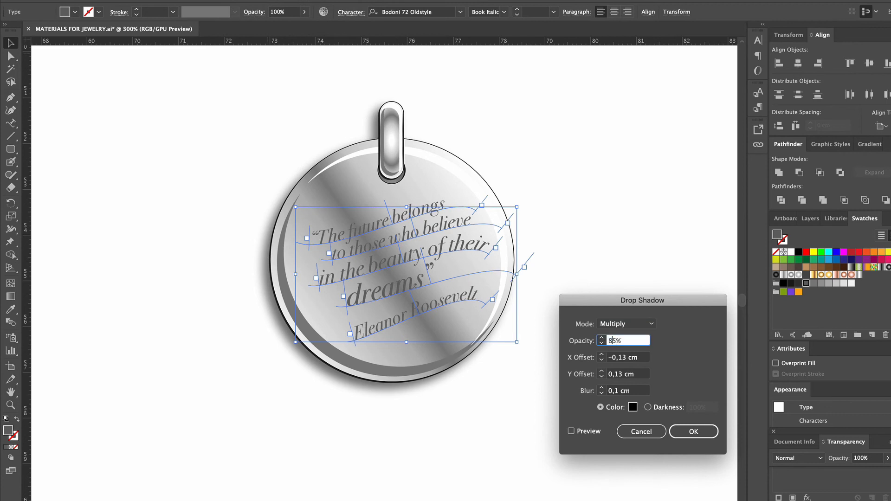
left_click(623, 357)
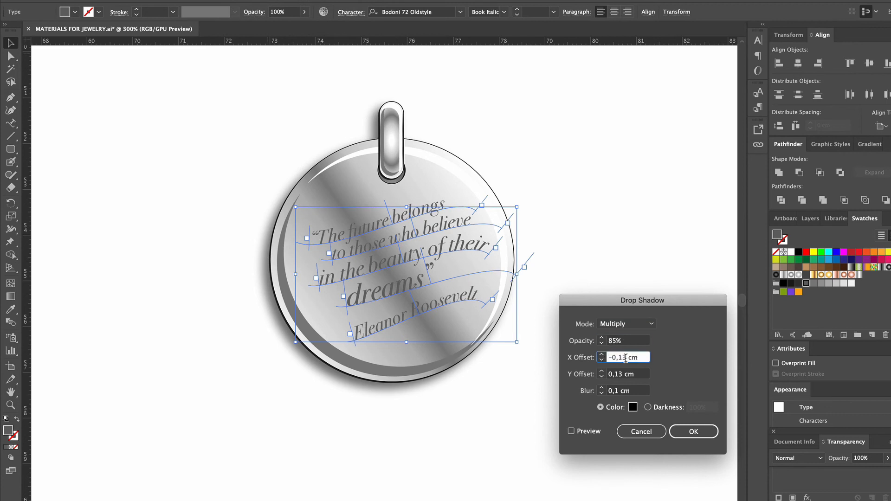
type("02")
left_click_drag(625, 374, 617, 376)
type("02")
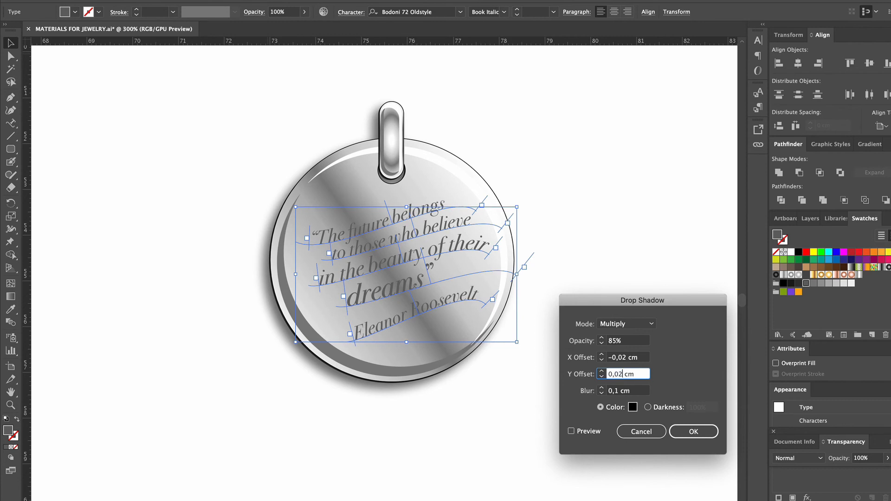
double_click(618, 393)
type("0")
left_click(571, 432)
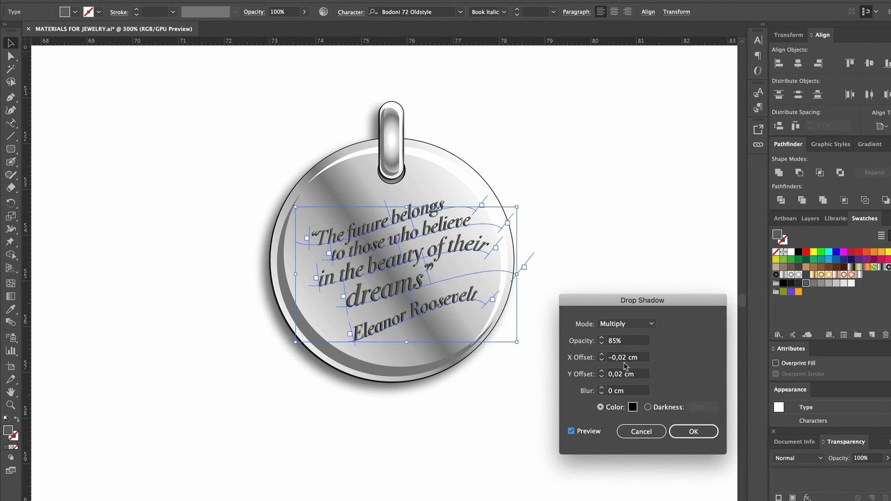
Reduce the text shadow's offsets to X -0,01 cm and Y 0,01 cm, apply the effect and deselect the text.
left_click(626, 359)
left_click(624, 374)
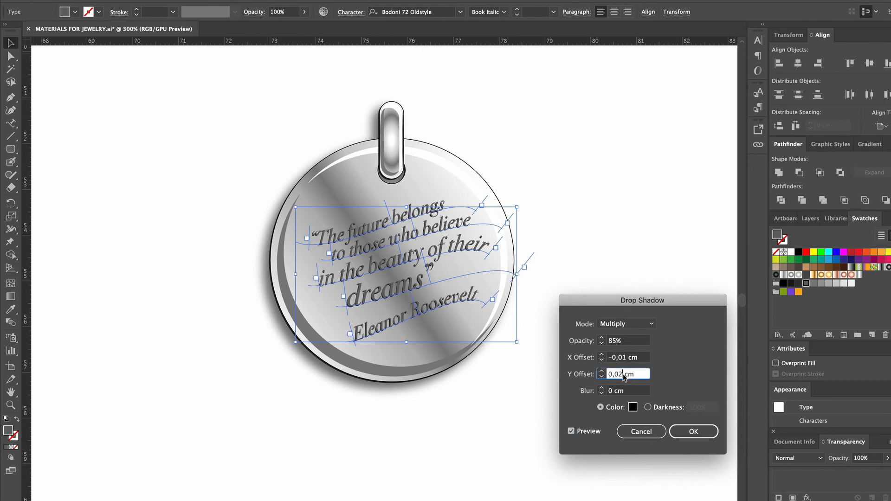
key("BackSpace")
type("1")
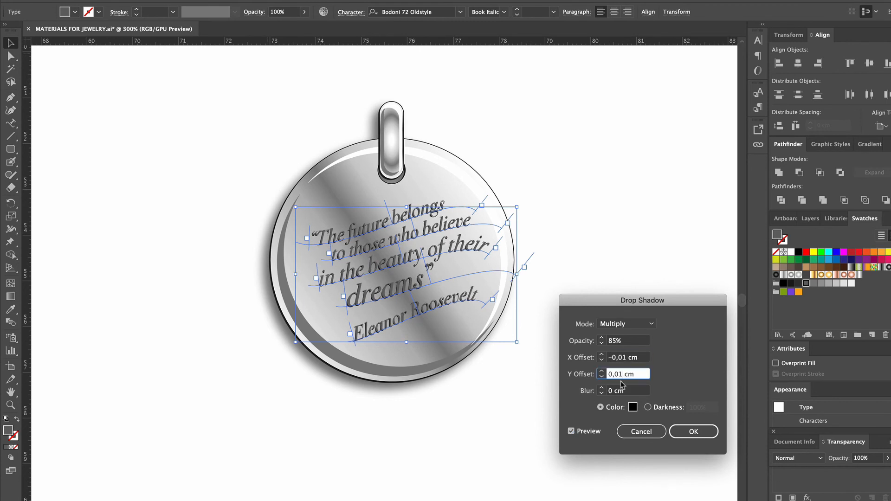
left_click(689, 433)
left_click(677, 412)
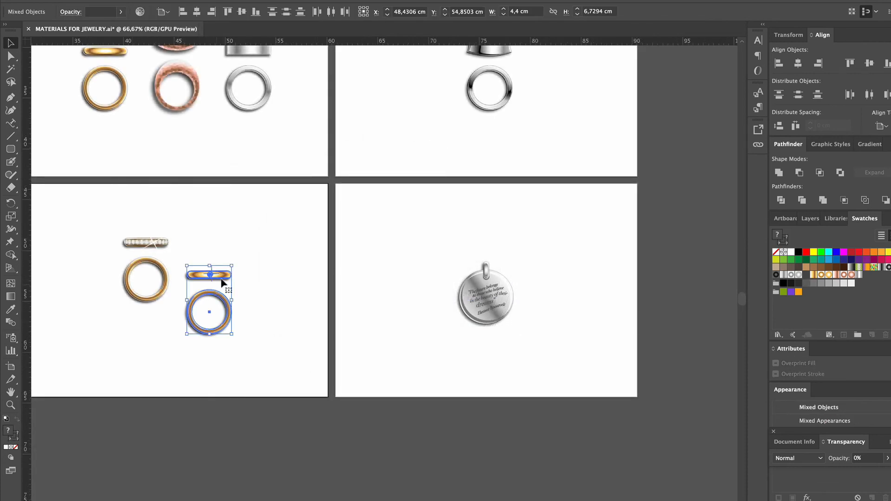
Copy the diamond and its sparkle from the gold ring onto the pendant below the name, and bring the copy to the front.
left_click(223, 278, "shift")
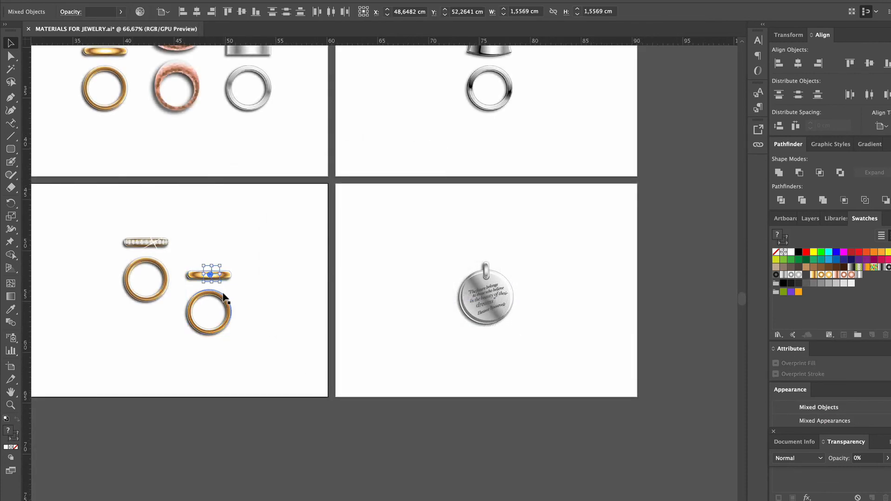
left_click_drag(210, 277, 497, 316)
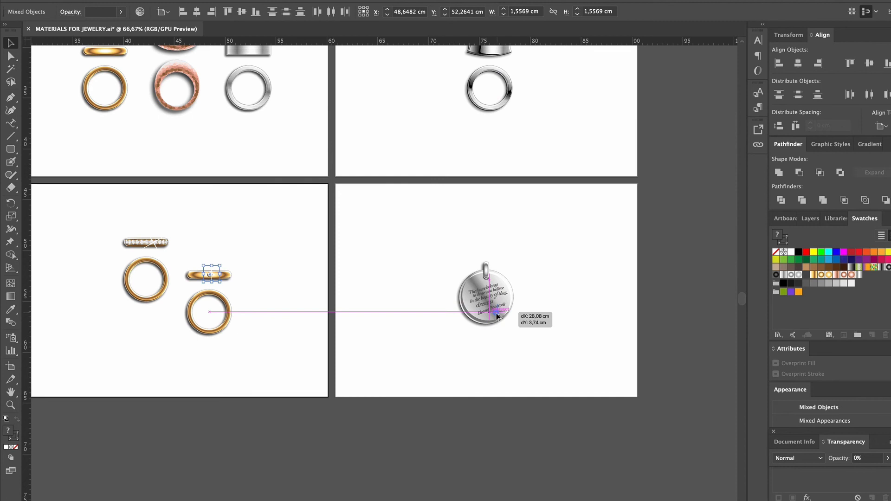
left_click_drag(497, 315, 495, 316)
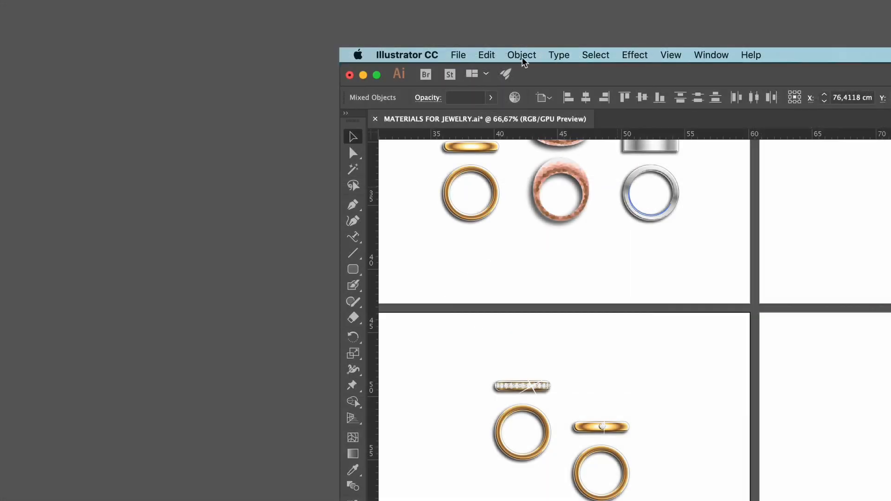
left_click(521, 55)
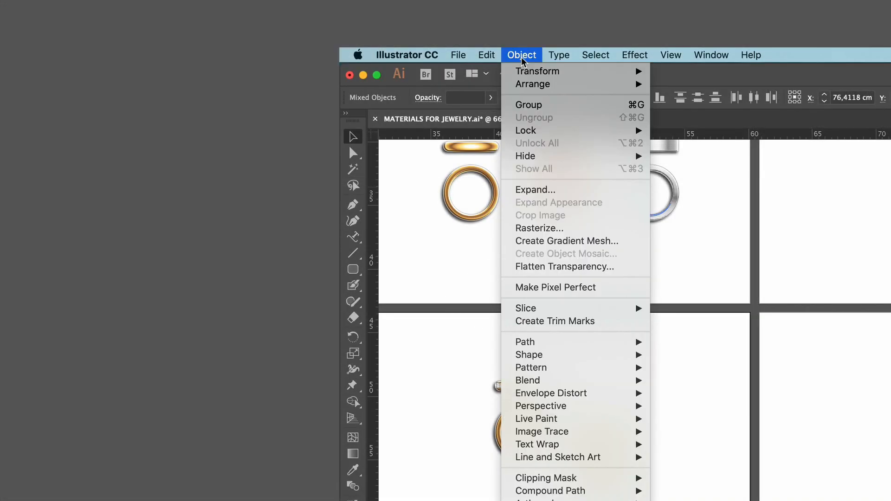
mouse_move(531, 85)
left_click(672, 84)
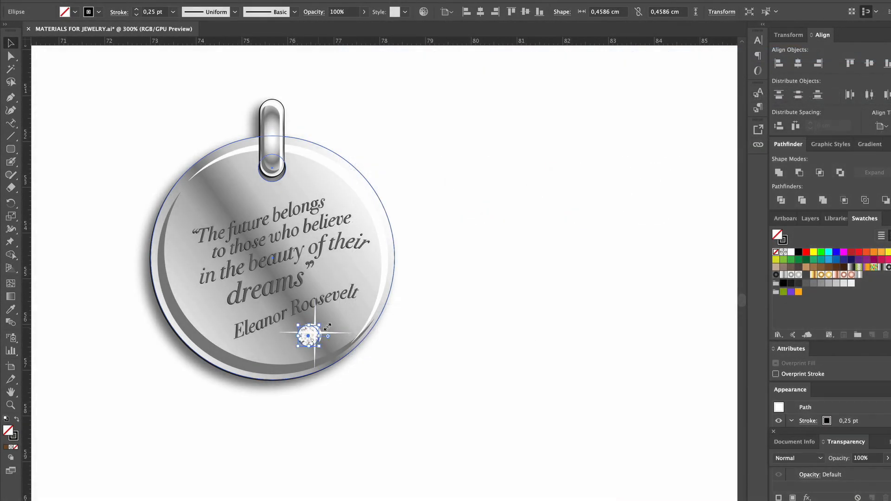
Scale down the white star sparkle so it sits closely over the pendant's diamond.
left_click(332, 333)
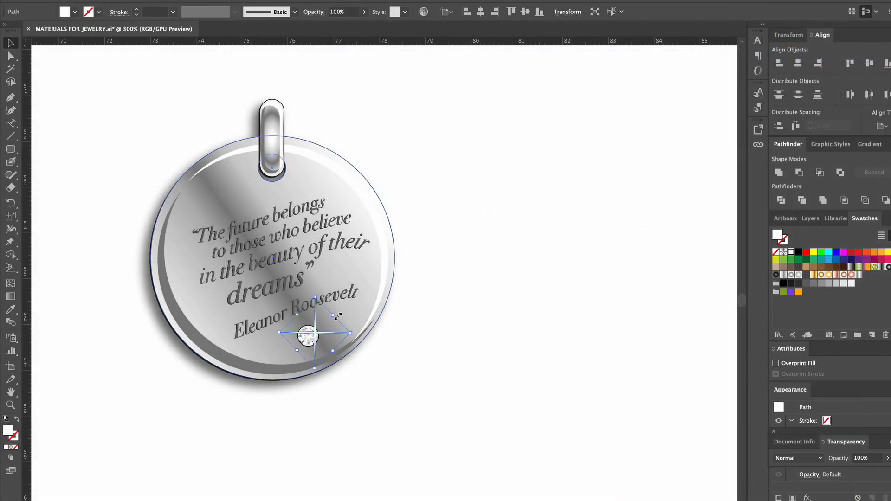
left_click_drag(334, 317, 312, 333)
key("super+shift+a")
left_click(431, 408)
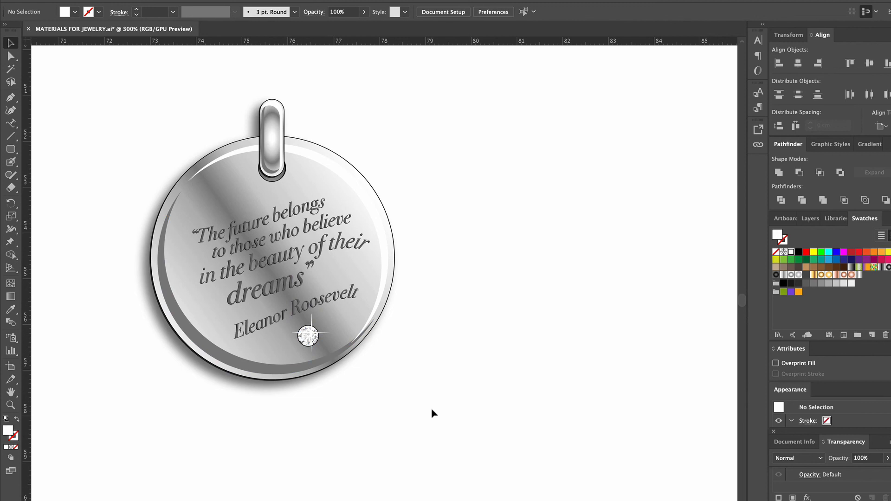
Change the stroke weight of the round outline around the pendant's diamond.
left_click(304, 344)
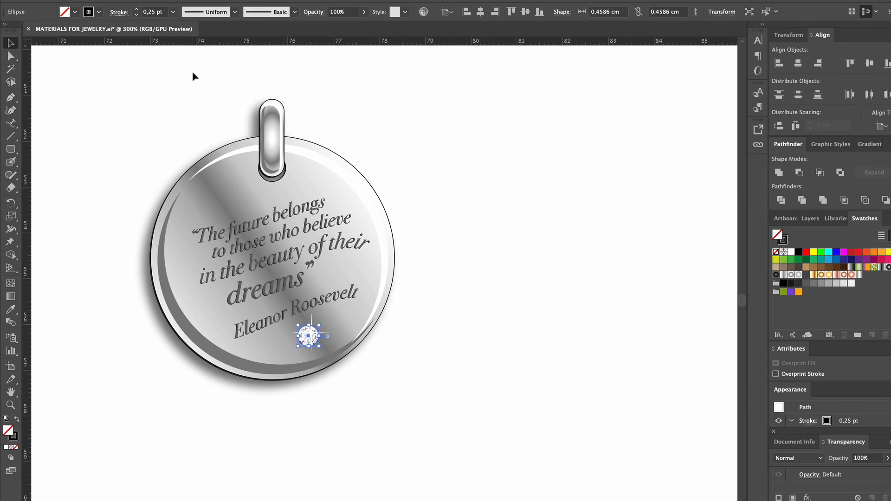
left_click(172, 11)
left_click(177, 36)
left_click(458, 259)
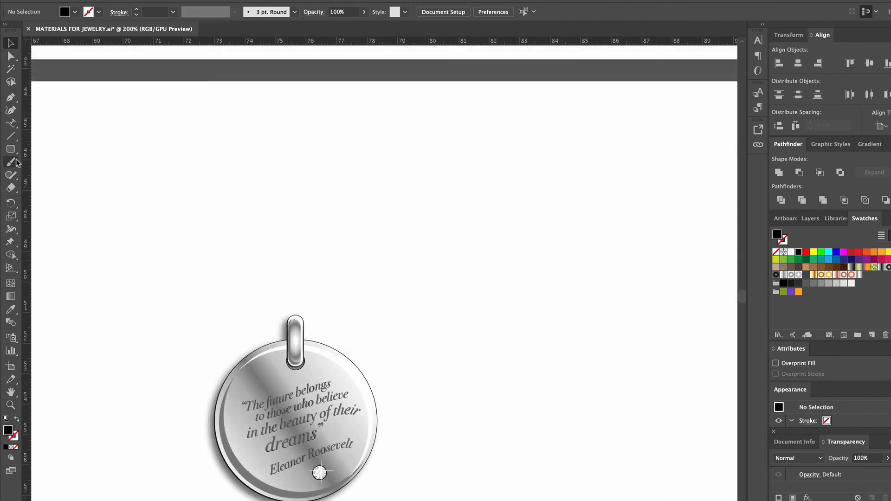
Paint two curved black cord strands with the Blob Brush, rising from either side of the bail.
left_click(11, 162)
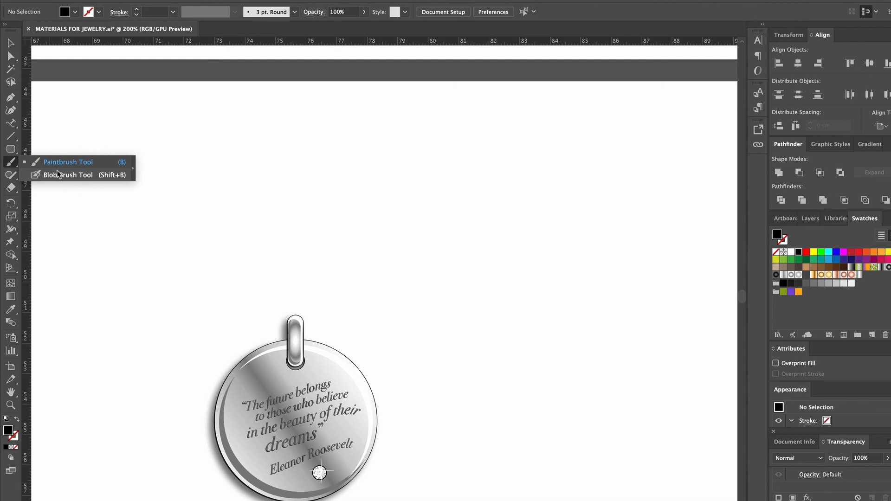
left_click(58, 174)
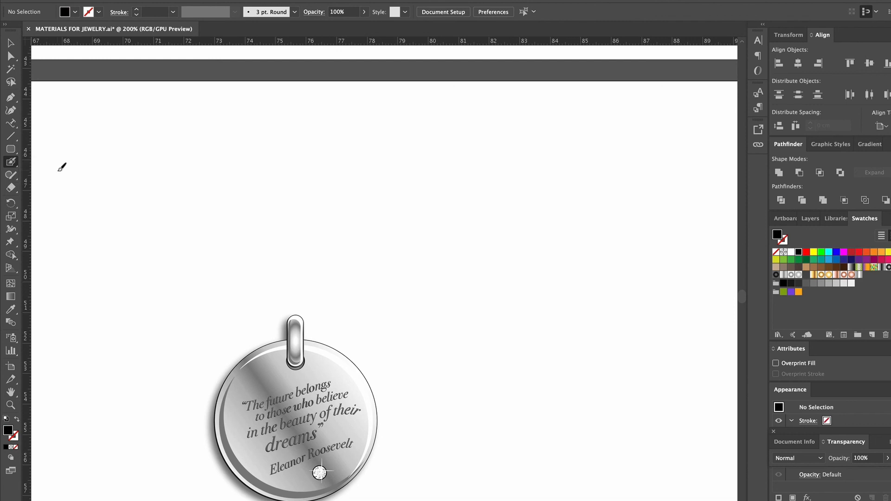
mouse_move(306, 331)
left_mouse_down()
mouse_move(326, 302)
mouse_move(273, 156)
mouse_move(265, 71)
left_mouse_up()
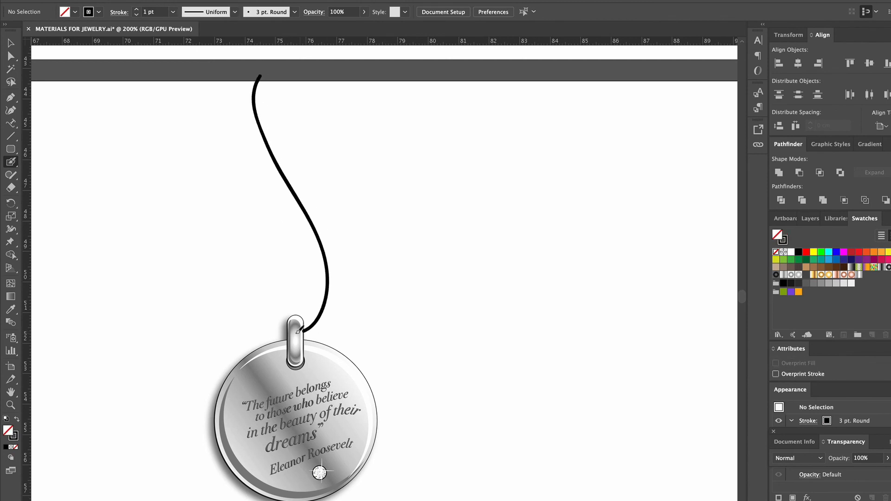
mouse_move(285, 328)
left_mouse_down()
mouse_move(263, 320)
mouse_move(244, 240)
mouse_move(252, 175)
mouse_move(243, 132)
mouse_move(231, 112)
left_mouse_up()
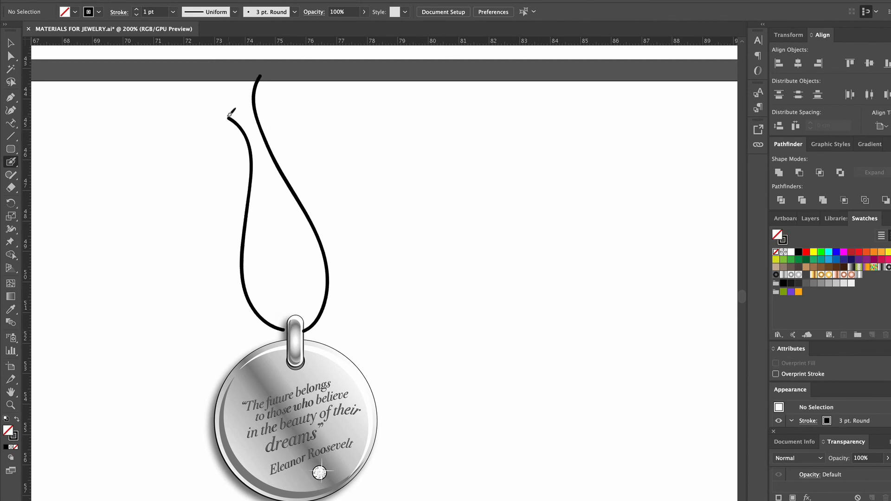
Reshape the lower ends of both cord strands by moving their anchor points and handles so they widen and meet the bail.
left_click(10, 56)
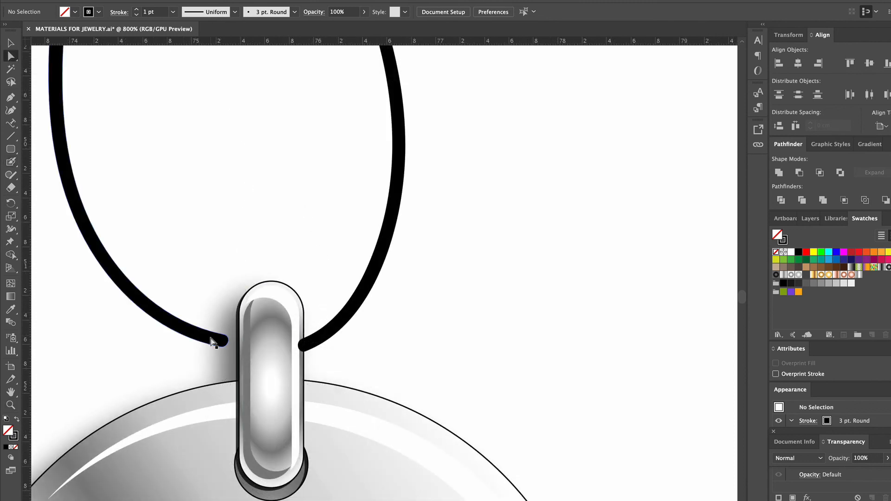
left_click(221, 341)
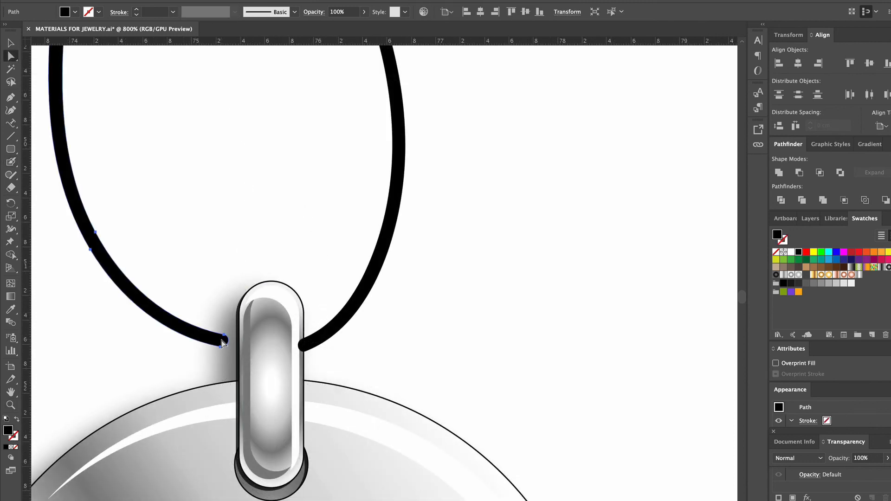
left_click_drag(221, 349, 243, 333)
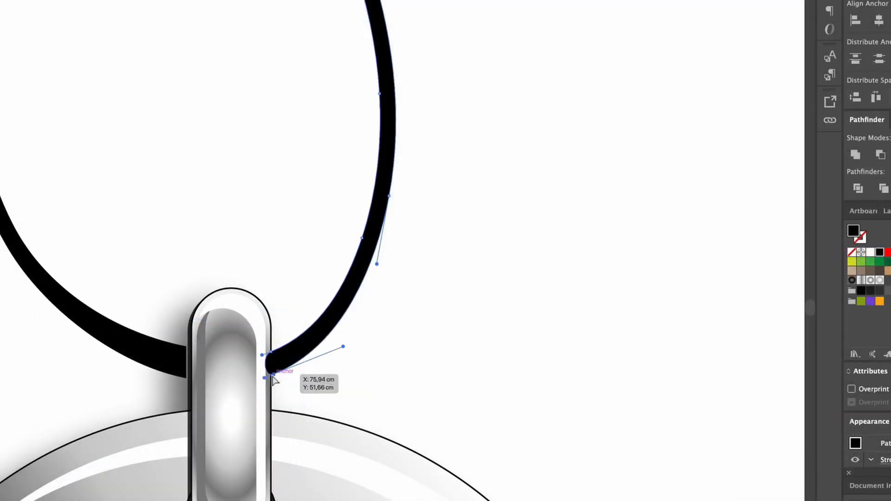
left_click_drag(305, 354, 277, 383)
left_click_drag(346, 356, 367, 346)
left_click(389, 196)
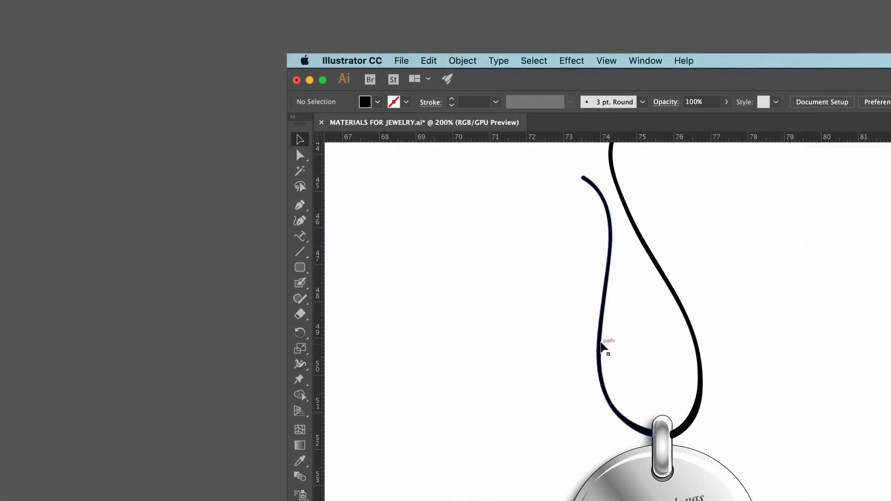
Select both cord strands together.
left_click(598, 340)
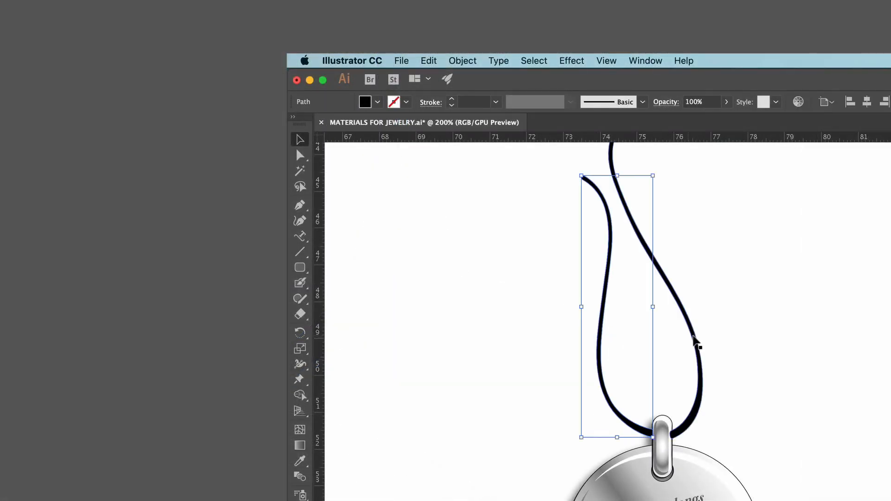
left_click(695, 340, "shift")
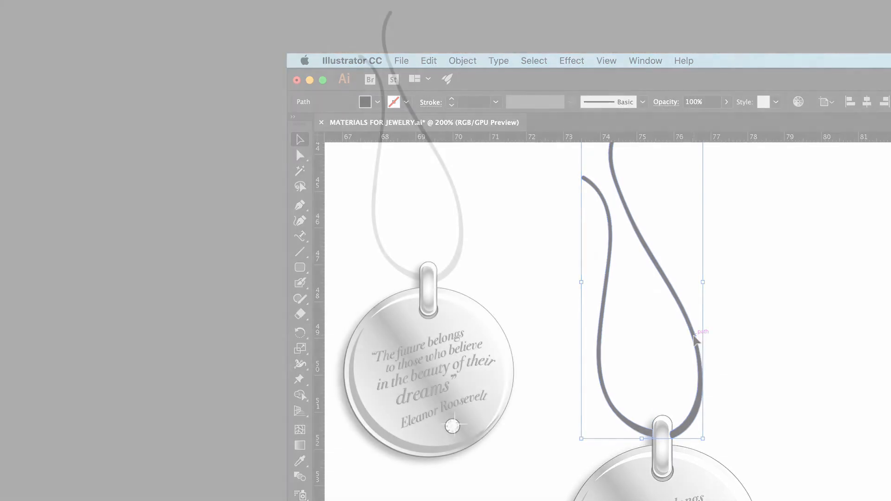